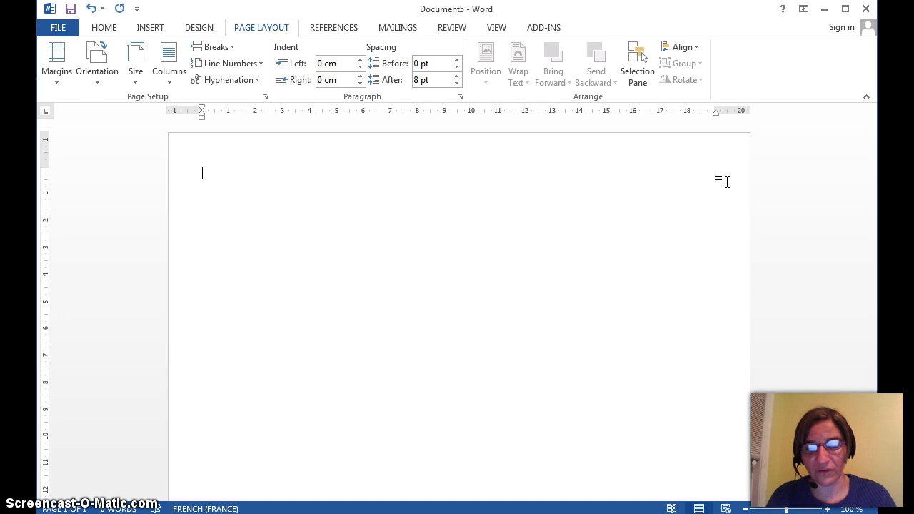
pyautogui.click(691, 170)
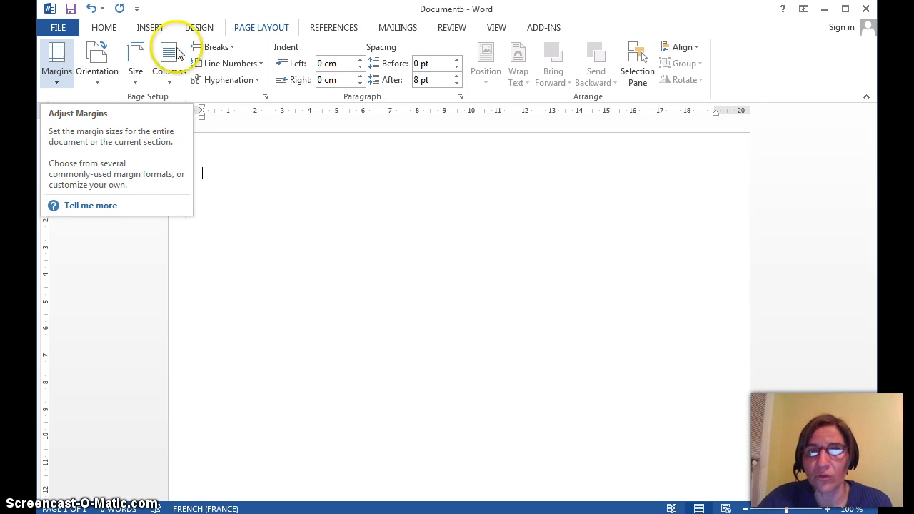
pyautogui.click(58, 29)
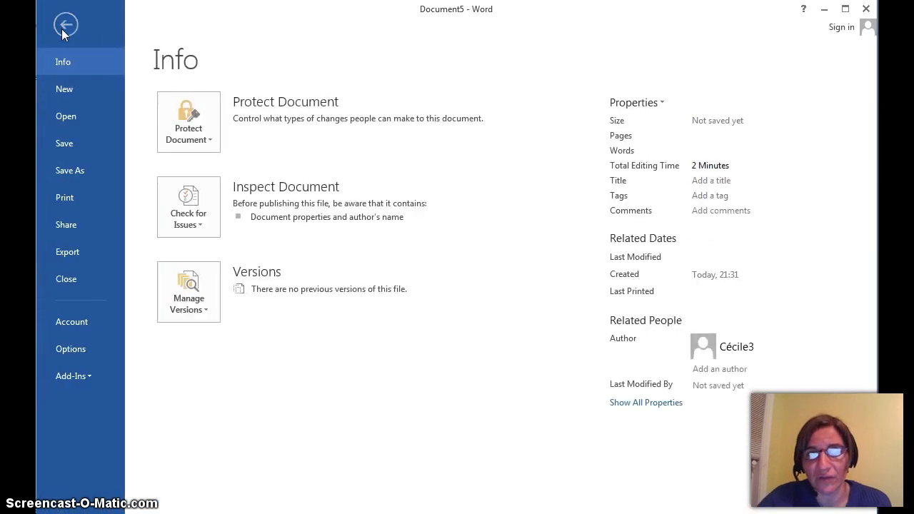
pyautogui.click(57, 90)
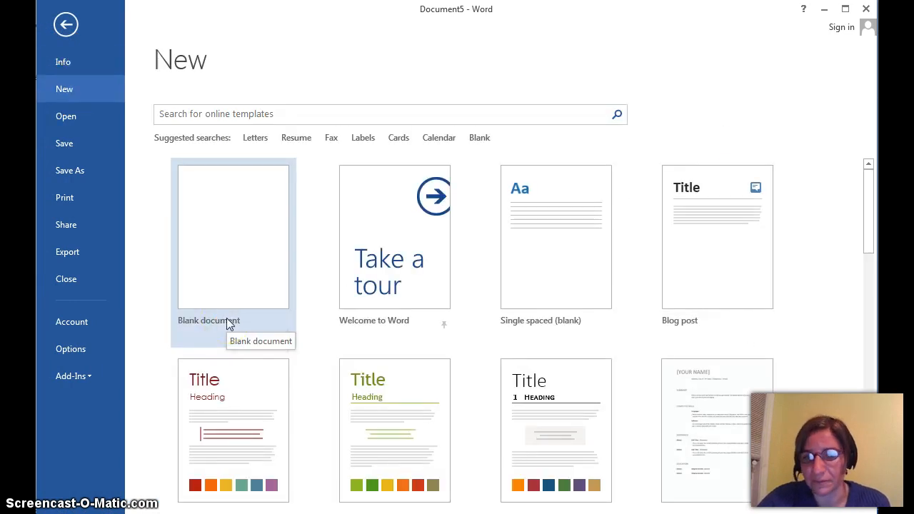
pyautogui.click(69, 29)
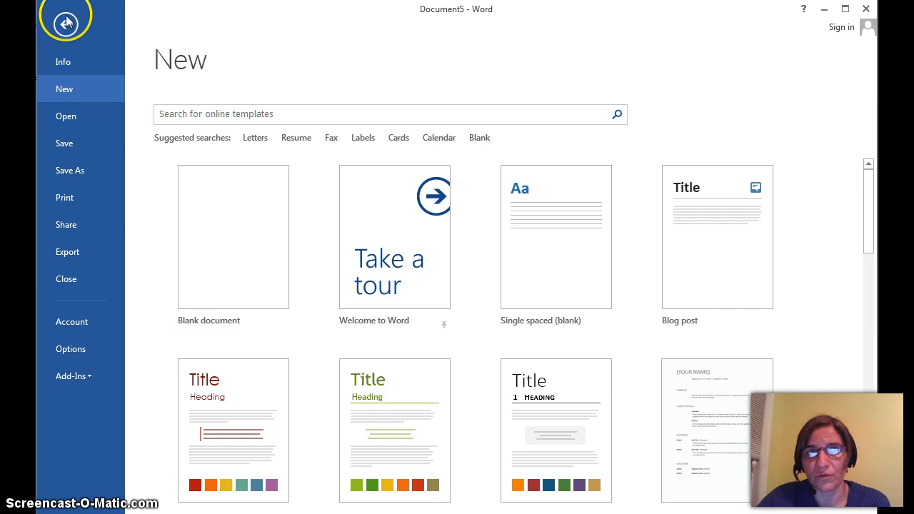
# - Apply the Narrow margin preset to the document, with 1,27 cm on all four sides
pyautogui.click(265, 270)
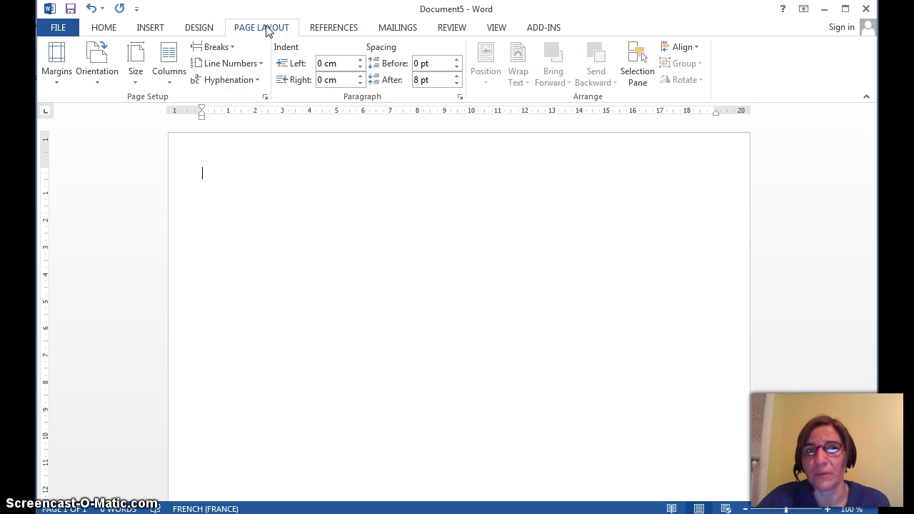
pyautogui.click(57, 72)
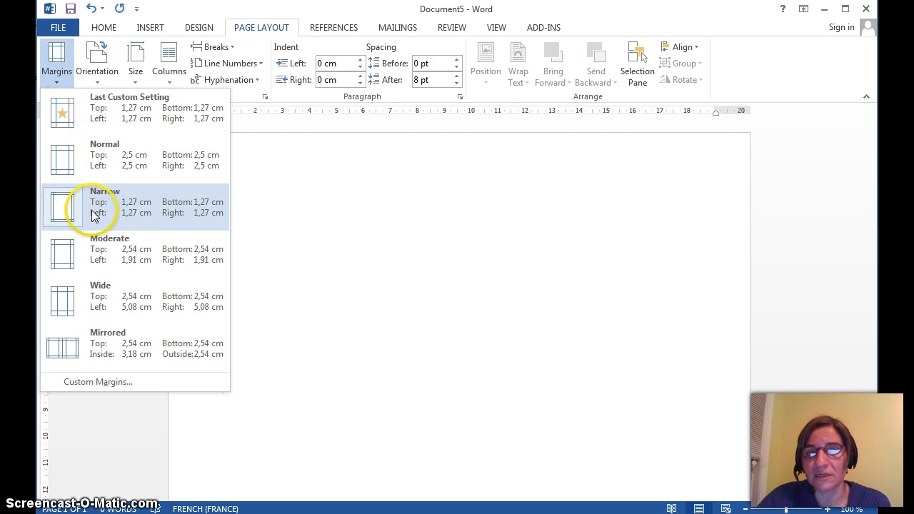
pyautogui.click(59, 209)
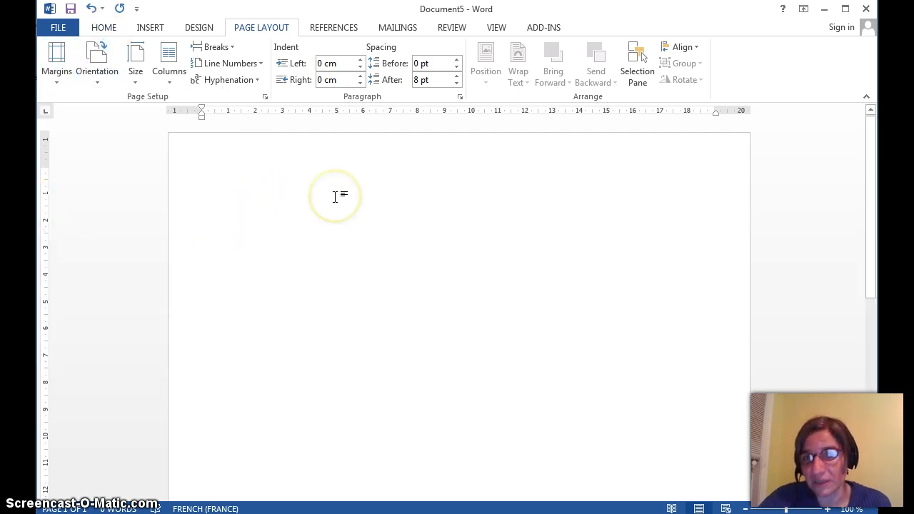
pyautogui.click(59, 32)
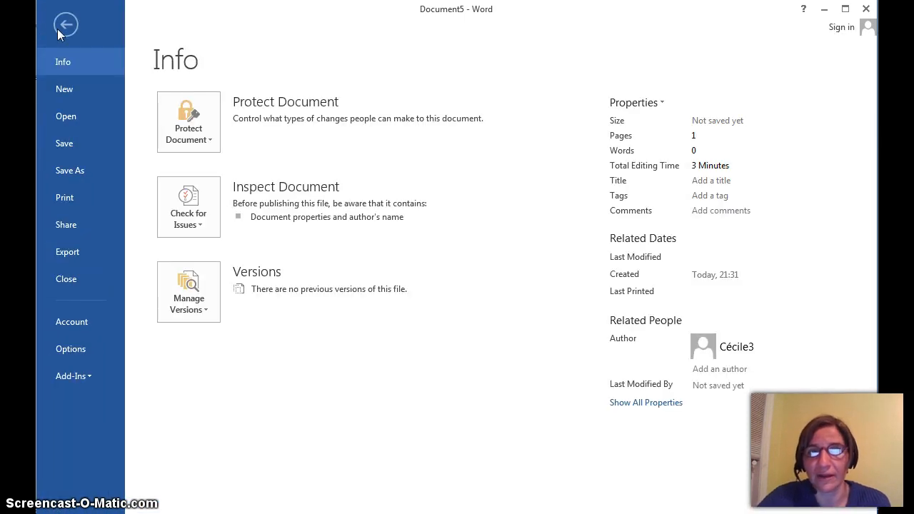
pyautogui.click(60, 30)
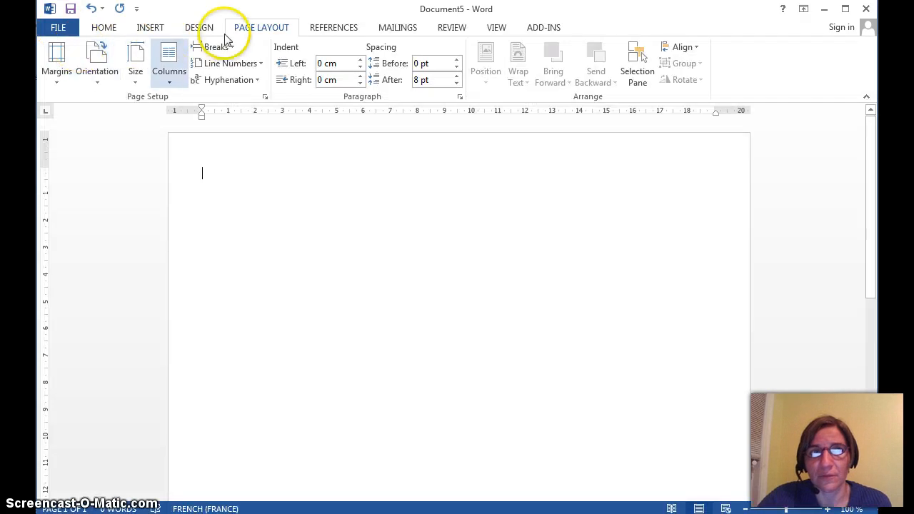
# - Make the 1,27 cm page margins the default page setup for all new documents based on the Normal template
pyautogui.click(61, 68)
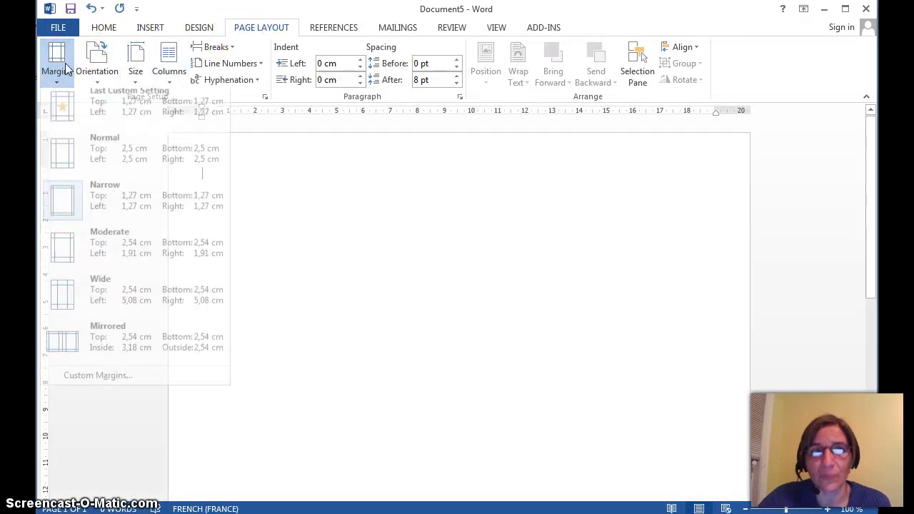
pyautogui.click(104, 383)
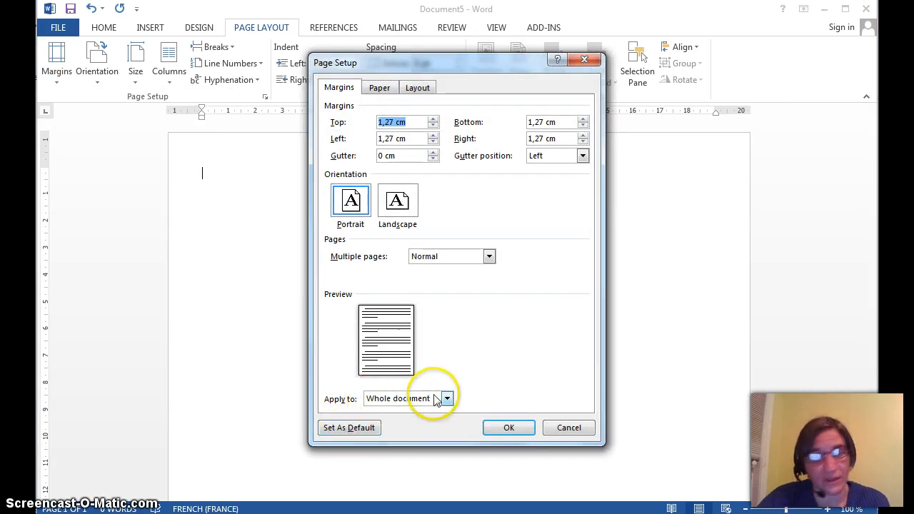
pyautogui.click(348, 428)
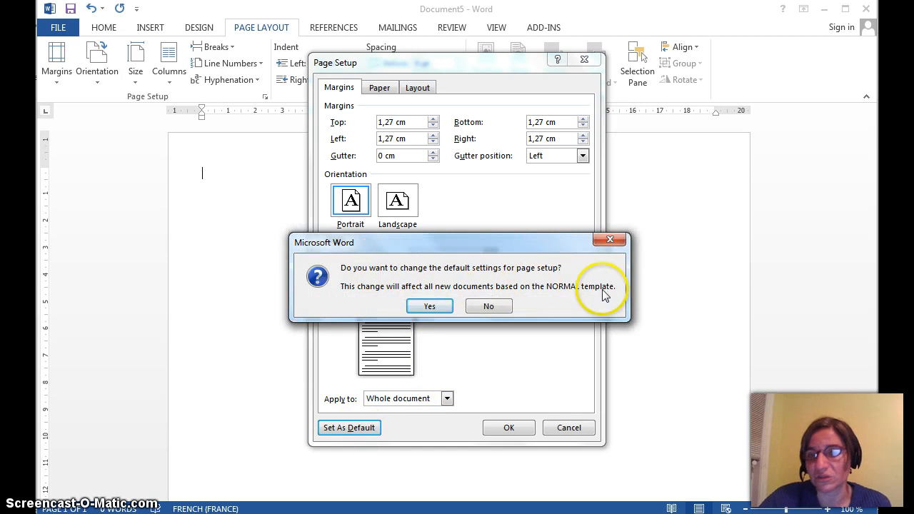
pyautogui.click(430, 307)
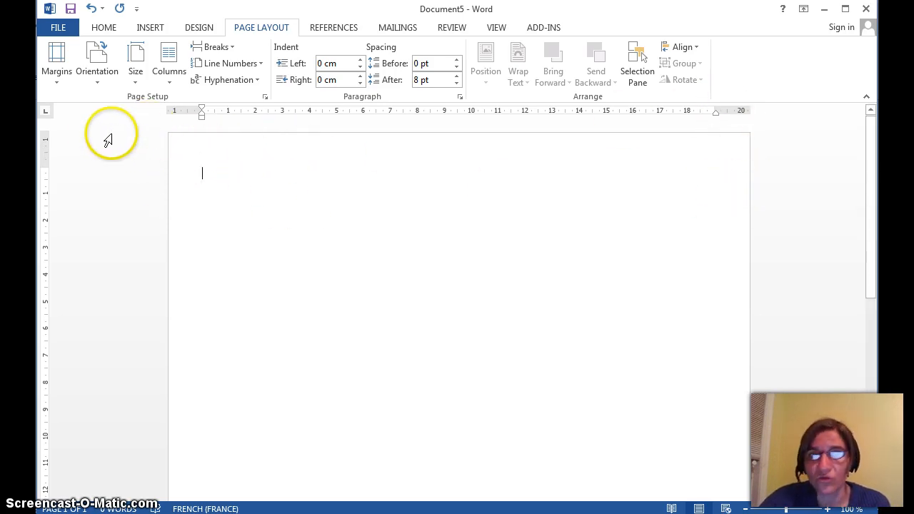
# - Add a header to the page using the built-in Blank layout
pyautogui.click(151, 27)
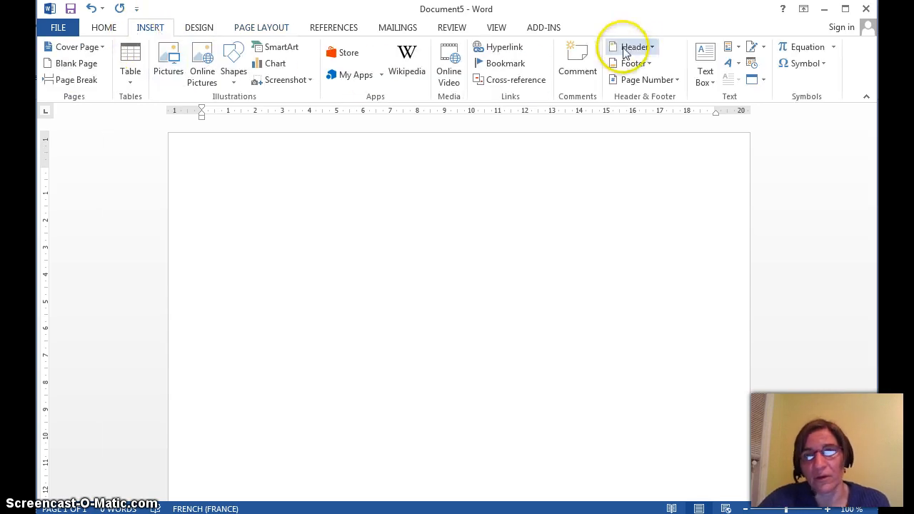
pyautogui.click(652, 47)
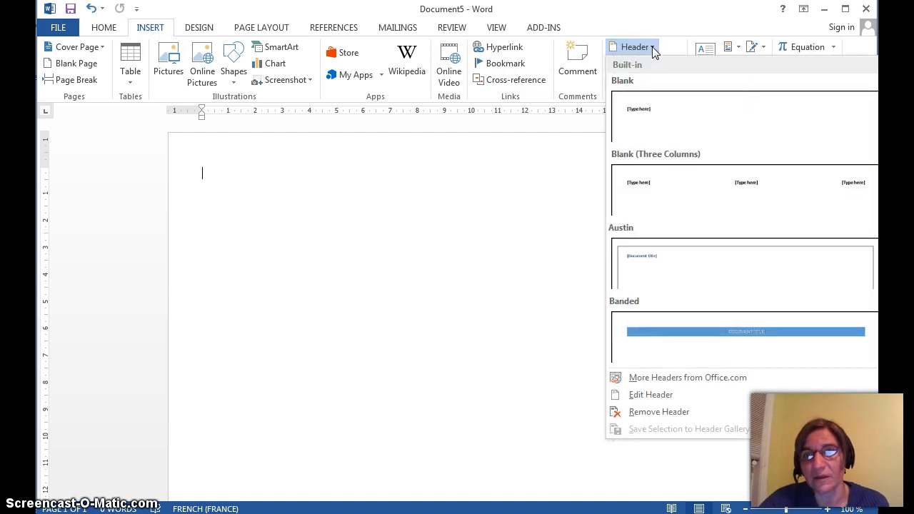
pyautogui.click(664, 118)
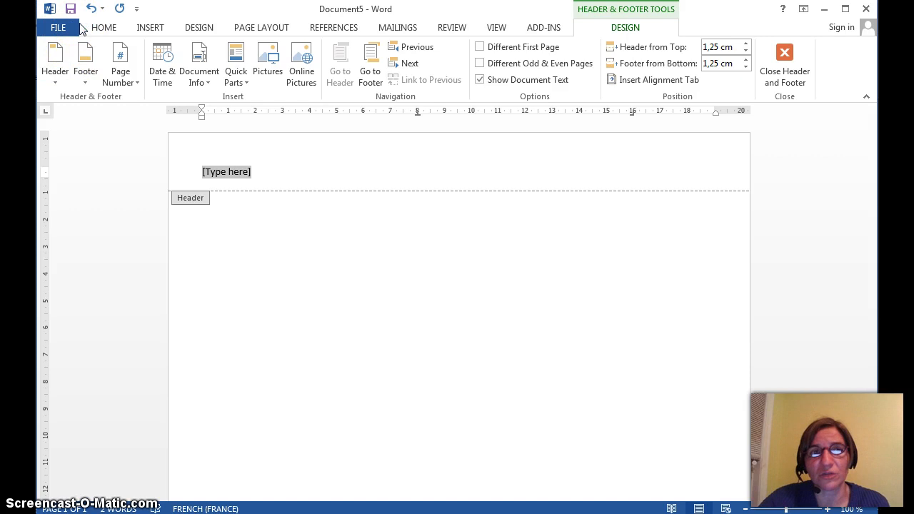
# - Insert a table with two columns and one row in the header in place of the placeholder text
pyautogui.click(160, 32)
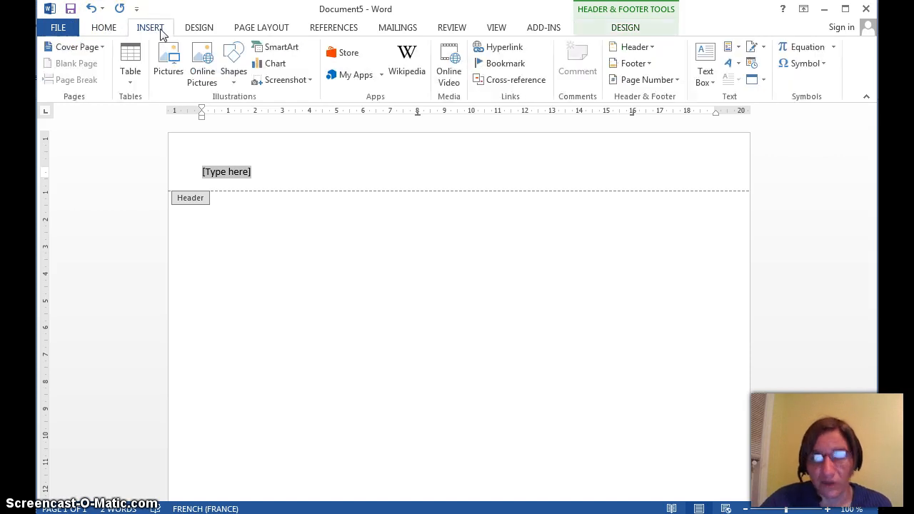
pyautogui.click(135, 60)
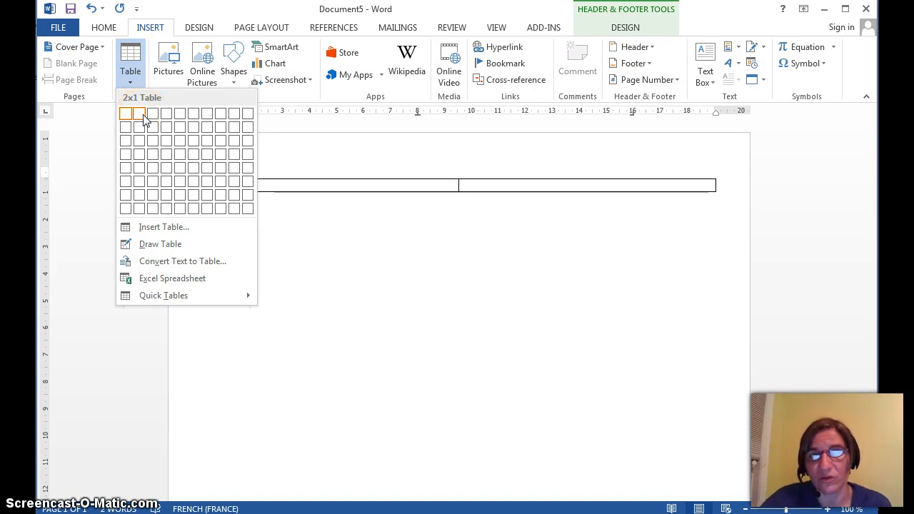
pyautogui.click(143, 120)
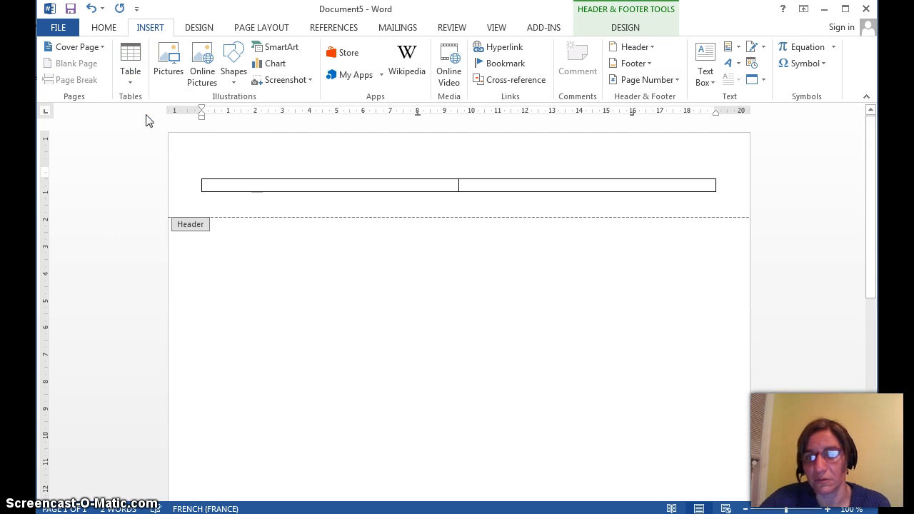
# - Insert the LOGO_LFC picture from the images folder into the first cell of the header table
pyautogui.click(223, 186)
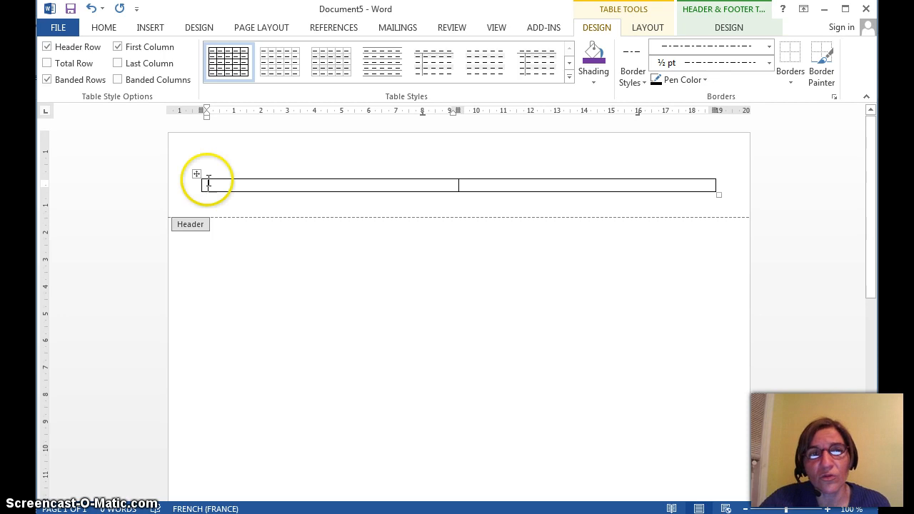
pyautogui.click(152, 30)
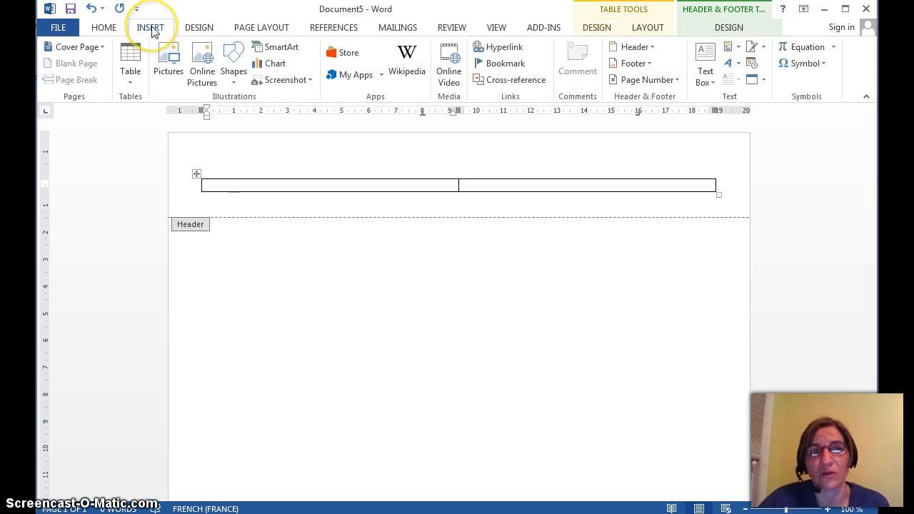
pyautogui.click(168, 60)
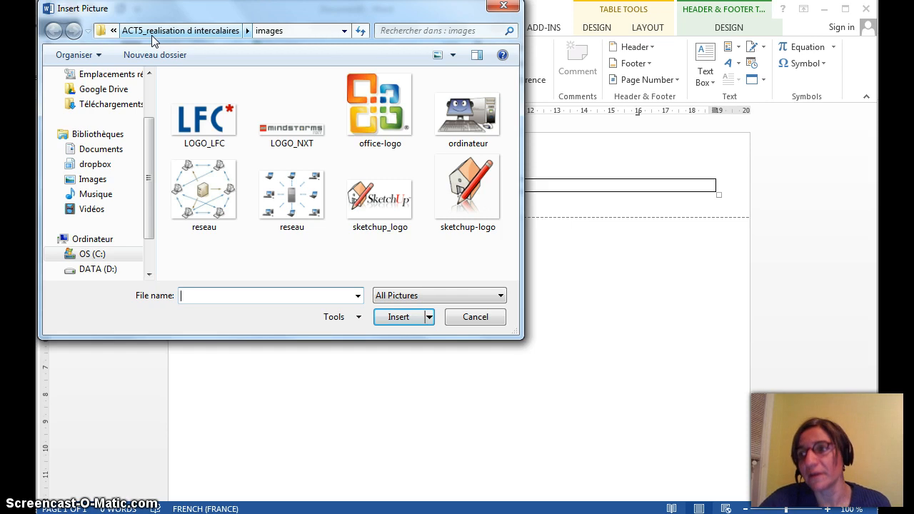
pyautogui.click(155, 36)
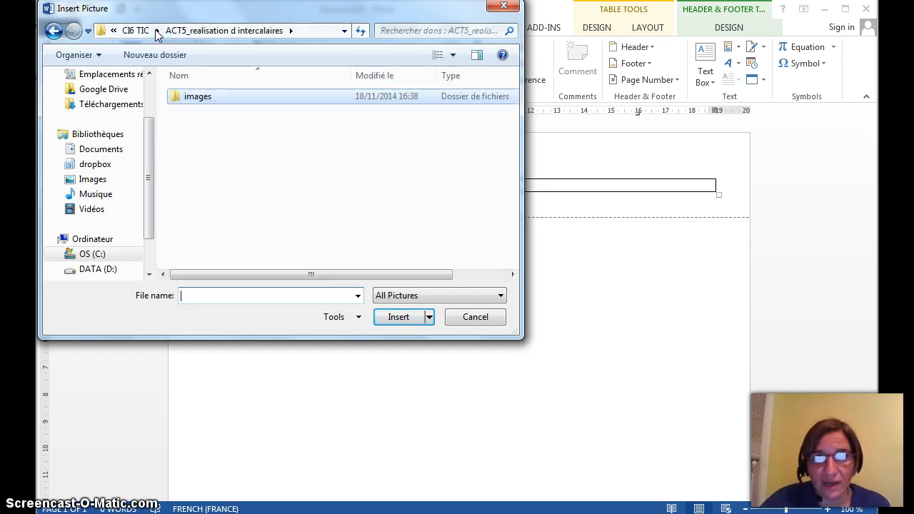
pyautogui.click(225, 113)
pyautogui.doubleClick(221, 97)
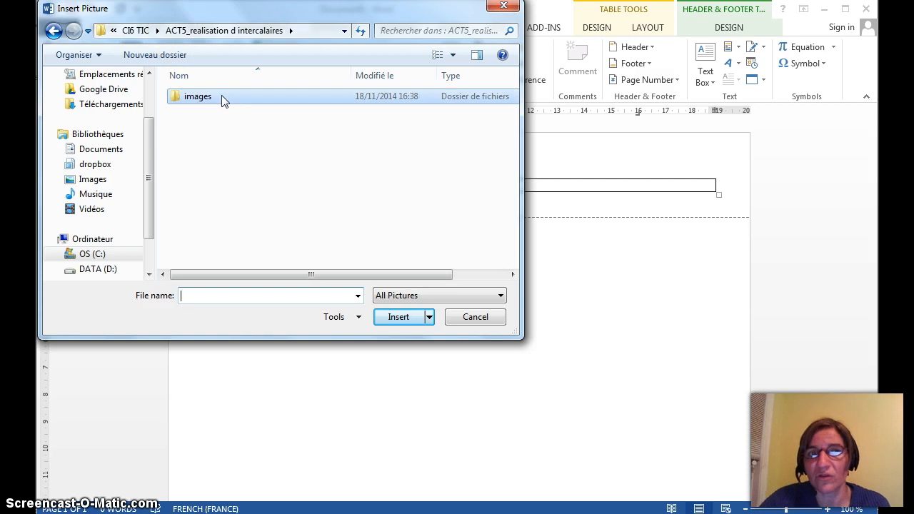
pyautogui.click(220, 129)
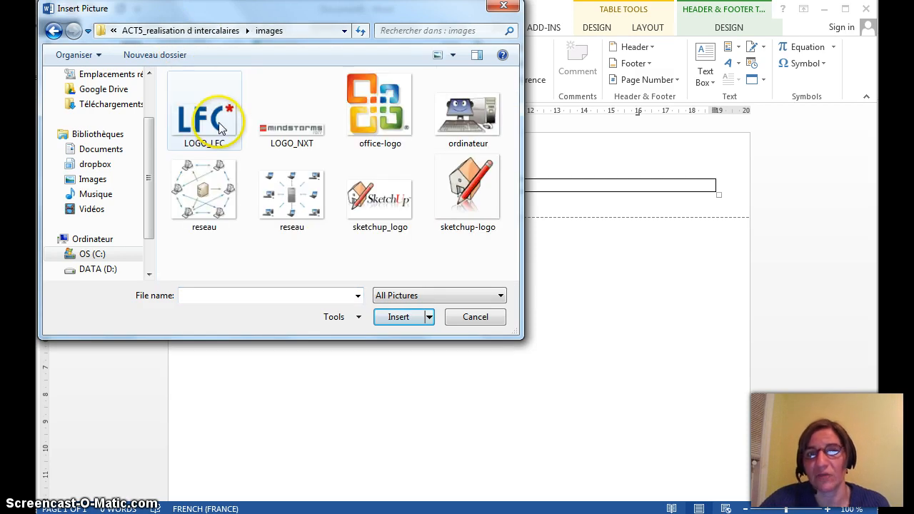
pyautogui.click(391, 318)
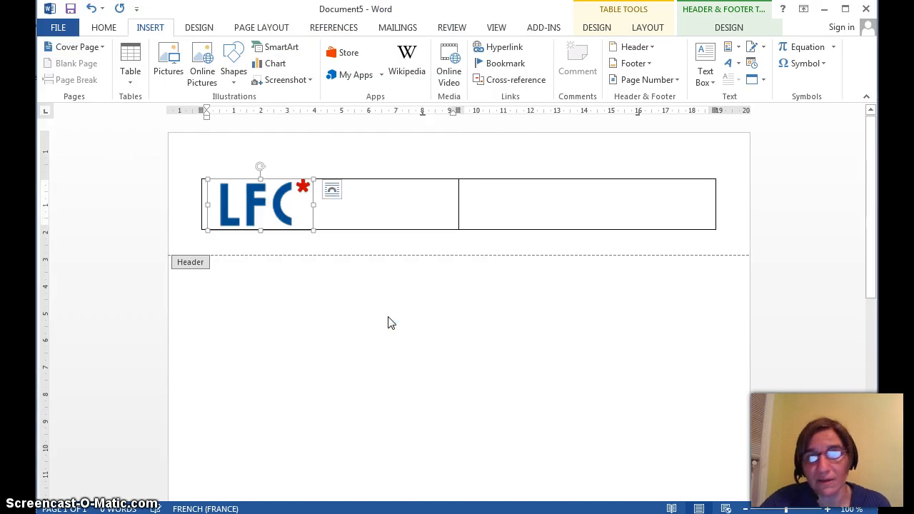
# - Reduce the height of the LFC logo in the header to 1 cm
pyautogui.click(290, 210)
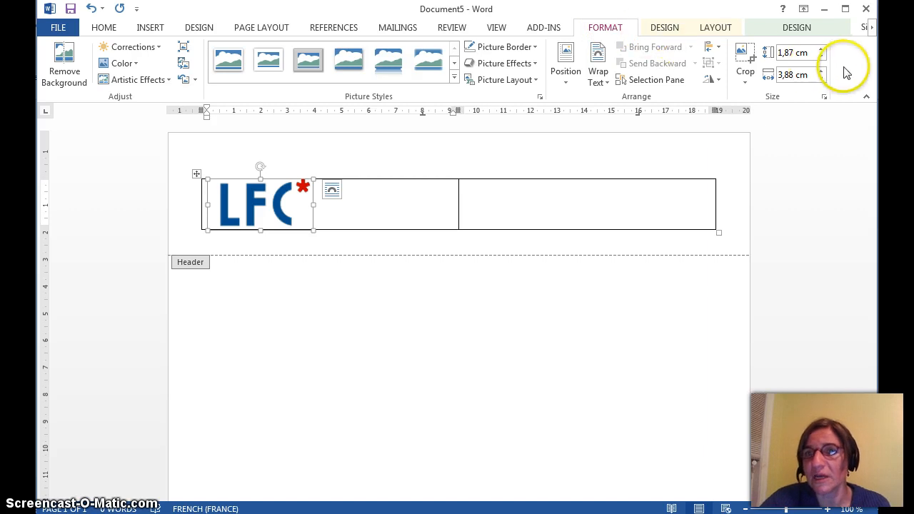
pyautogui.click(821, 57)
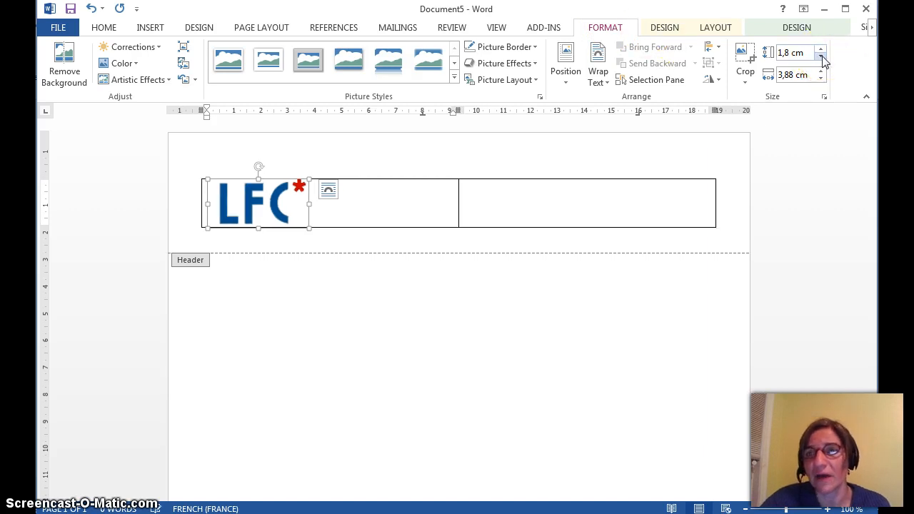
pyautogui.click(820, 57)
pyautogui.click(820, 57)
pyautogui.click(820, 58)
pyautogui.click(821, 57)
pyautogui.click(821, 57)
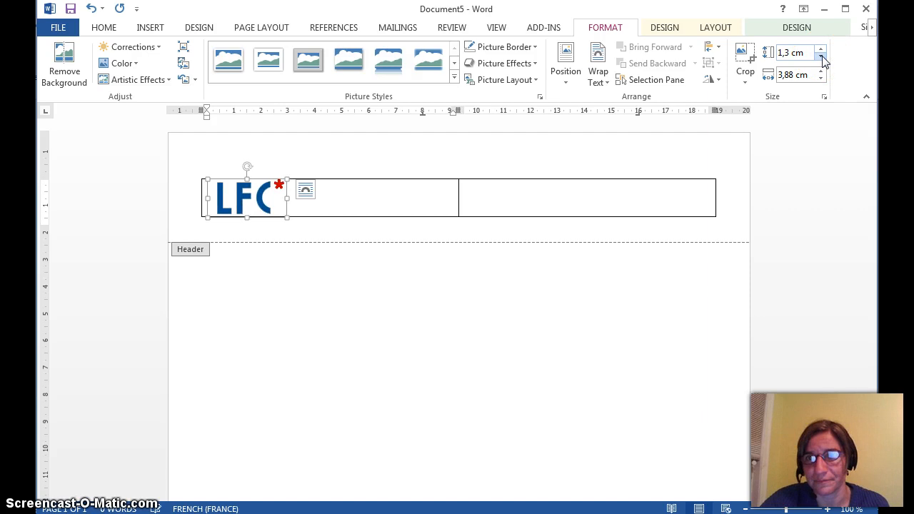
pyautogui.click(821, 57)
pyautogui.click(821, 57)
pyautogui.click(822, 57)
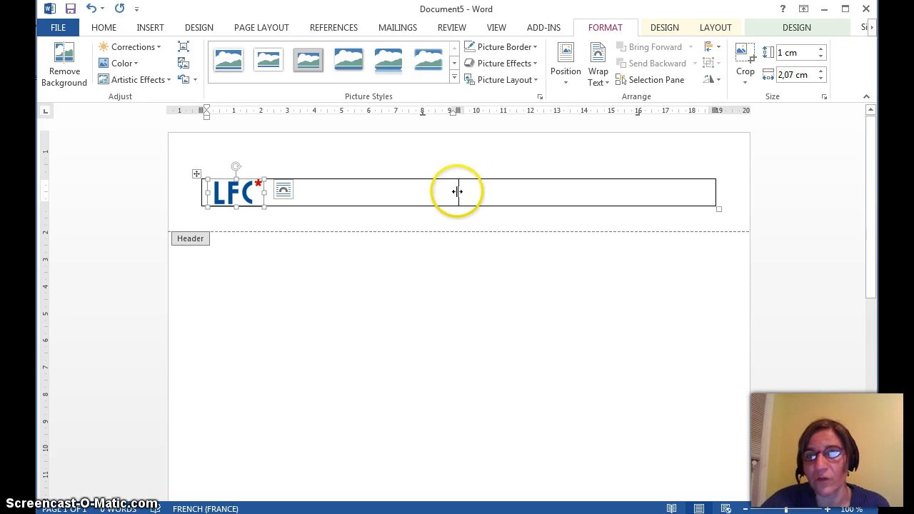
# - Narrow the header table's first column to slightly wider than the logo and enter "Technologie 6ème" in the second cell
pyautogui.moveTo(458, 191); pyautogui.dragTo(458, 191)
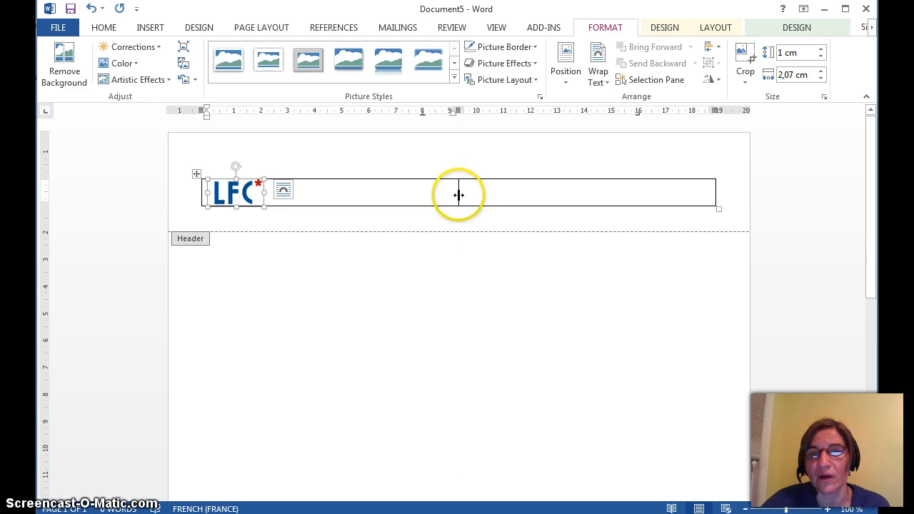
pyautogui.moveTo(458, 195); pyautogui.dragTo(288, 193)
pyautogui.click(360, 192)
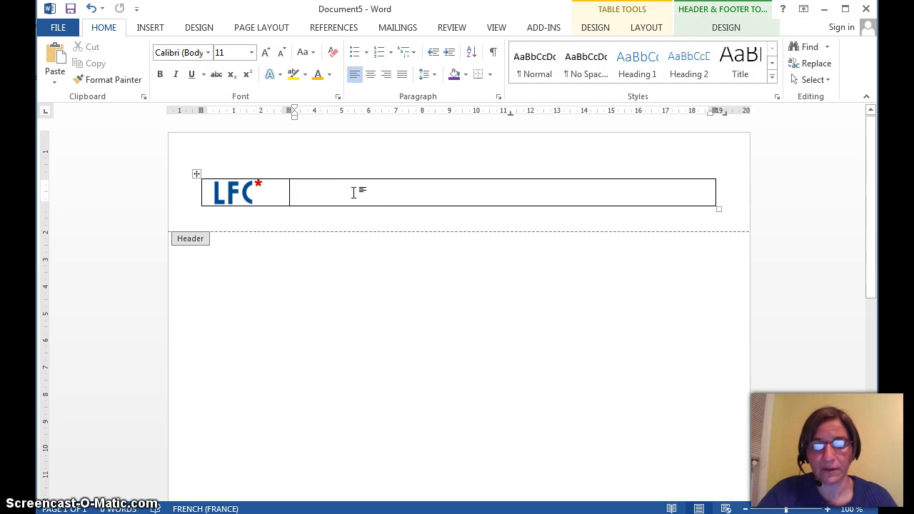
pyautogui.write('Technologie 6ème')
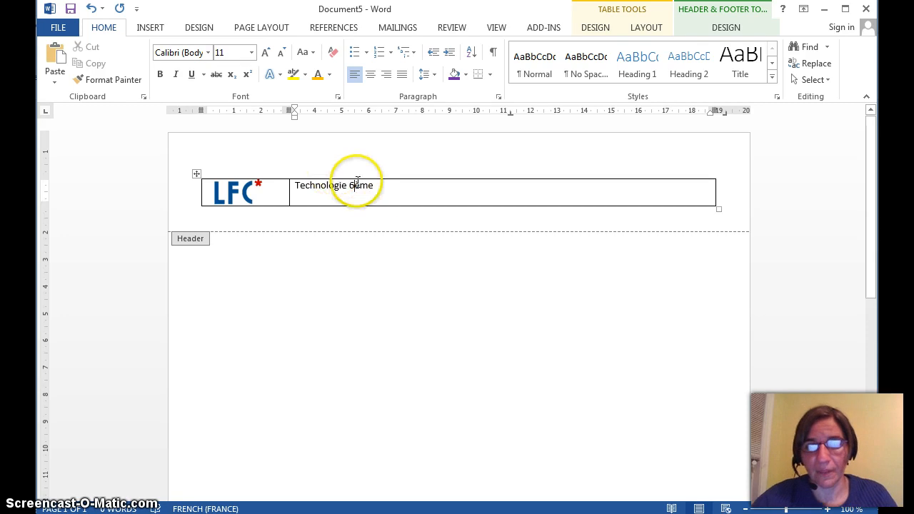
# - Set the font of the header title "Technologie 6ème" to Calibri
pyautogui.moveTo(381, 186); pyautogui.dragTo(296, 184)
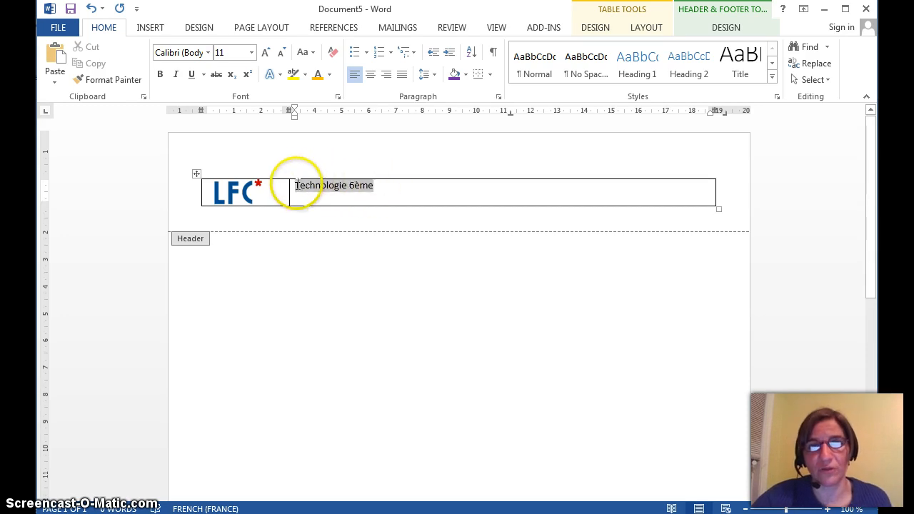
pyautogui.click(208, 53)
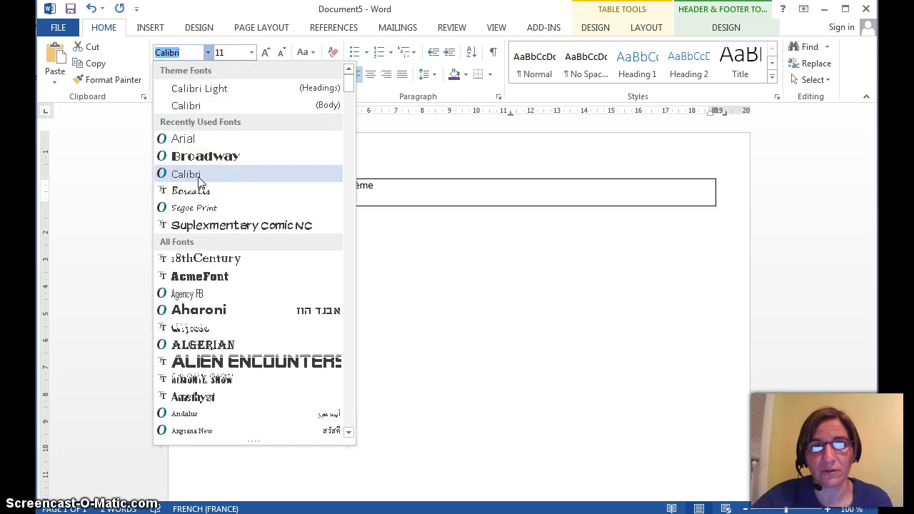
pyautogui.click(349, 433)
pyautogui.click(349, 432)
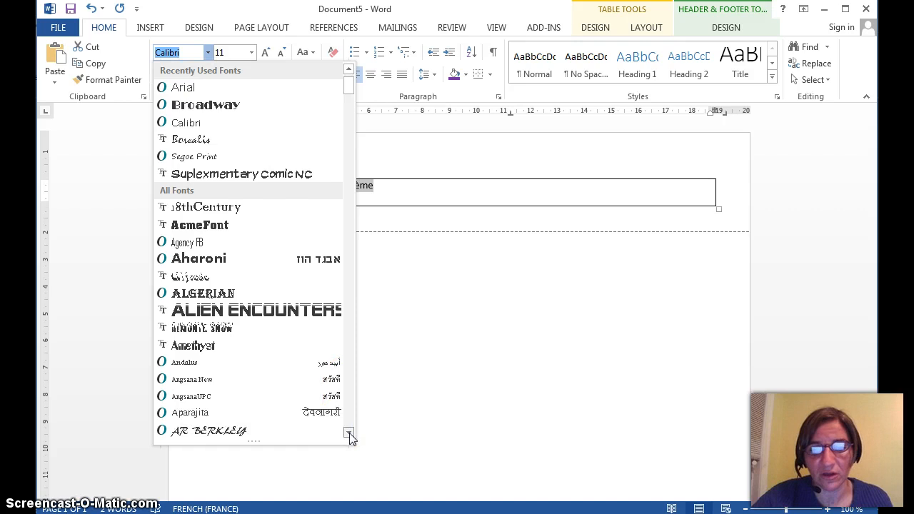
pyautogui.click(349, 433)
pyautogui.click(349, 433)
pyautogui.click(349, 433)
pyautogui.click(349, 433)
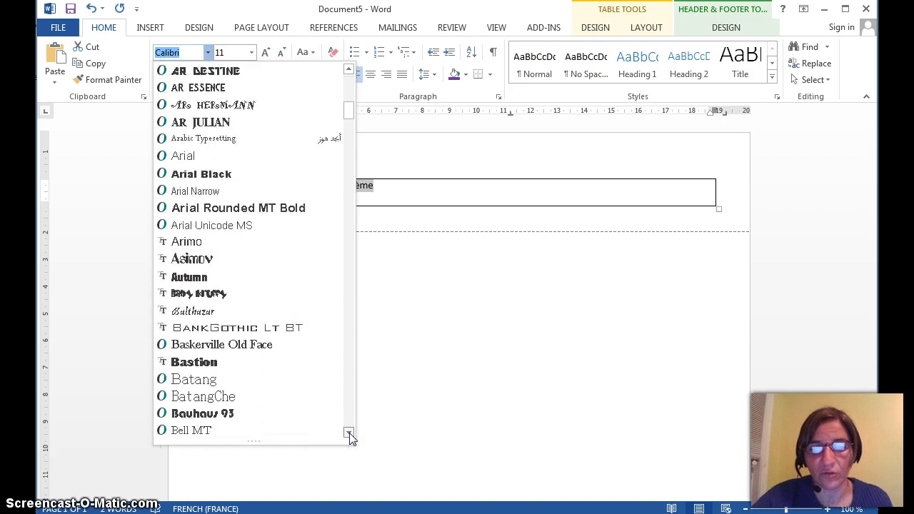
pyautogui.click(349, 433)
pyautogui.click(349, 433)
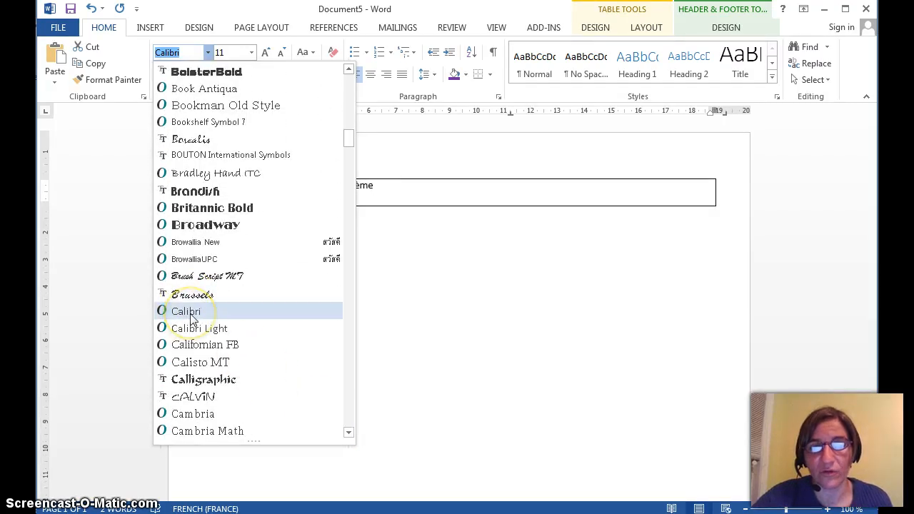
pyautogui.click(187, 312)
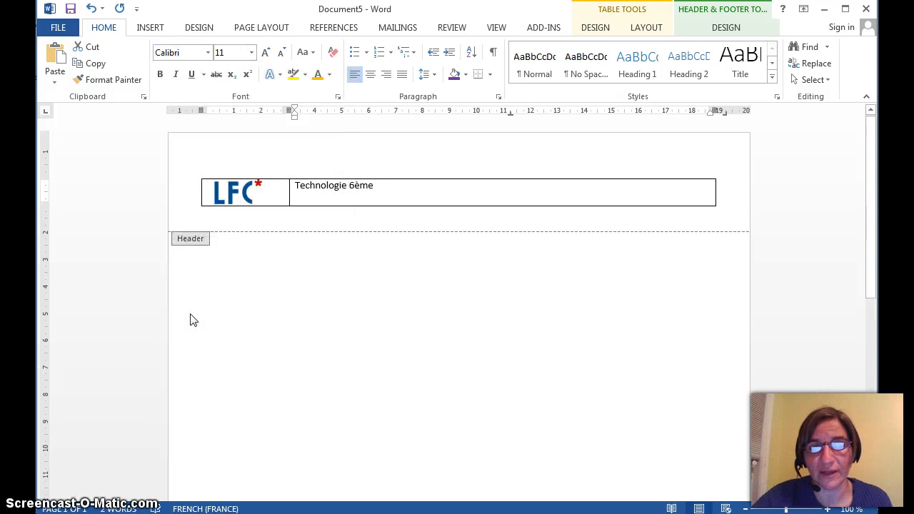
# - Make the header title bold, 14 pt and the standard dark red colour
pyautogui.click(164, 77)
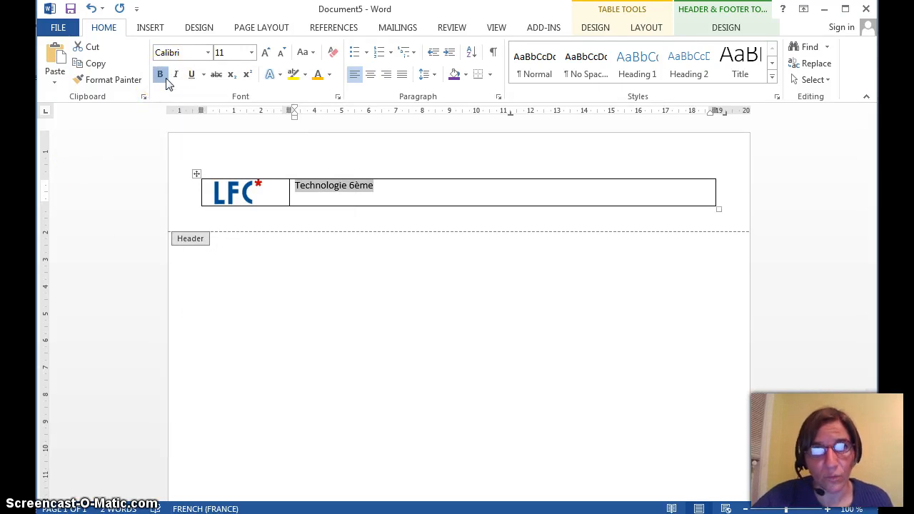
pyautogui.click(251, 52)
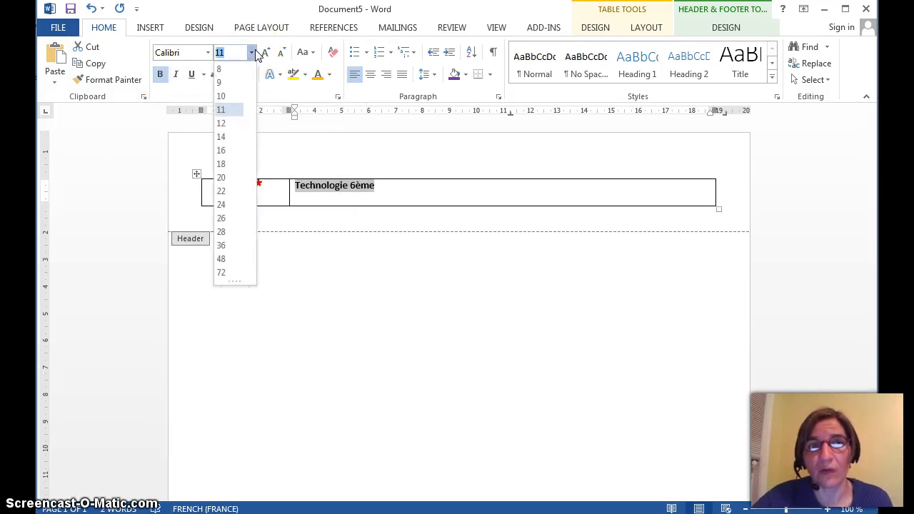
pyautogui.click(233, 138)
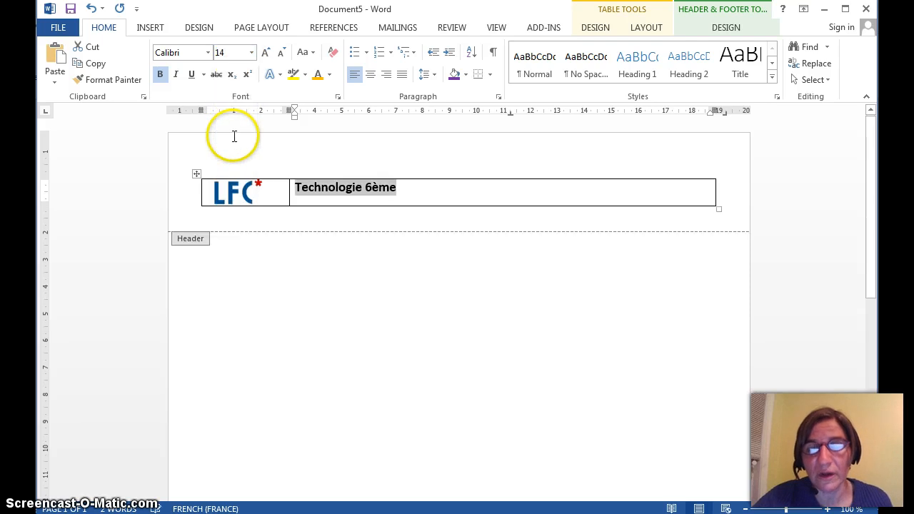
pyautogui.click(330, 75)
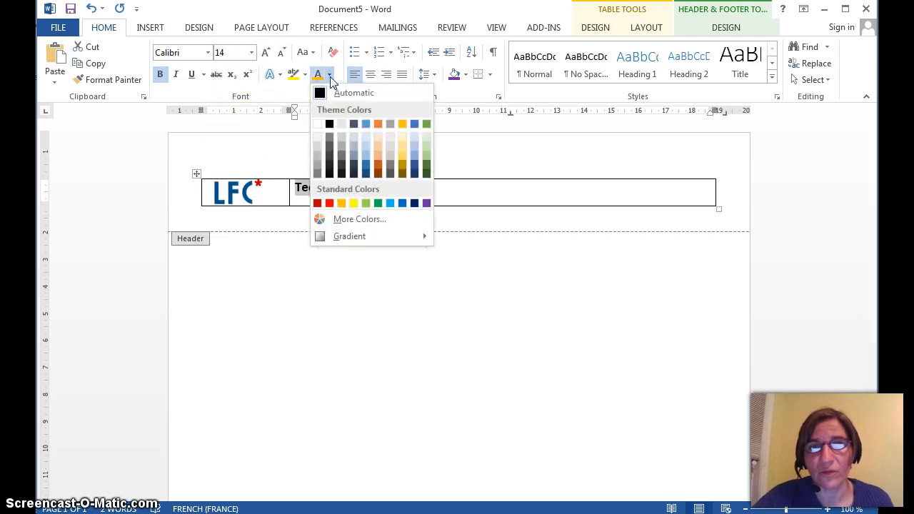
pyautogui.click(317, 204)
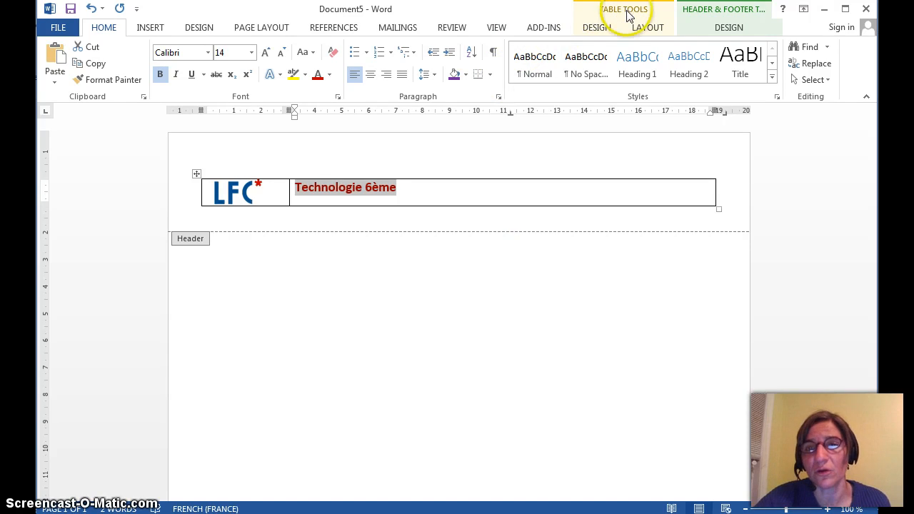
# - Centre the title "Technologie 6ème" both horizontally and vertically in its header table cell
pyautogui.click(593, 30)
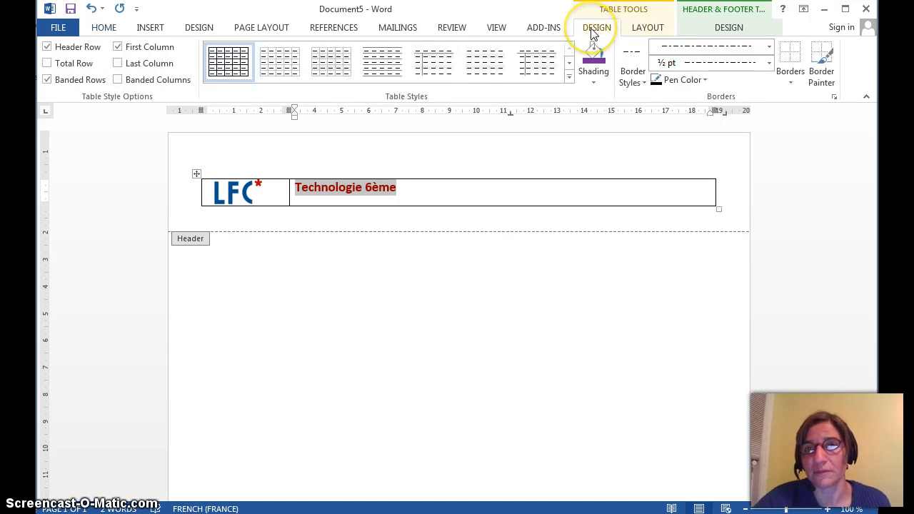
pyautogui.click(641, 32)
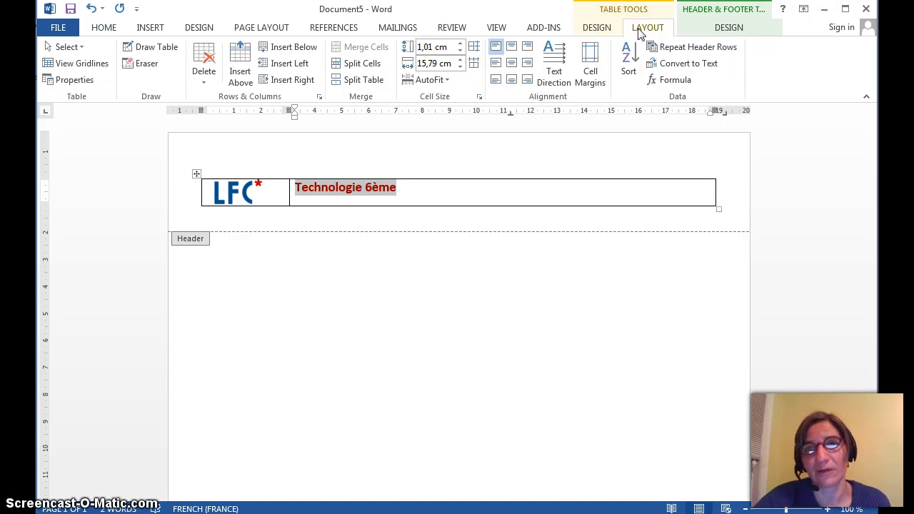
pyautogui.click(512, 64)
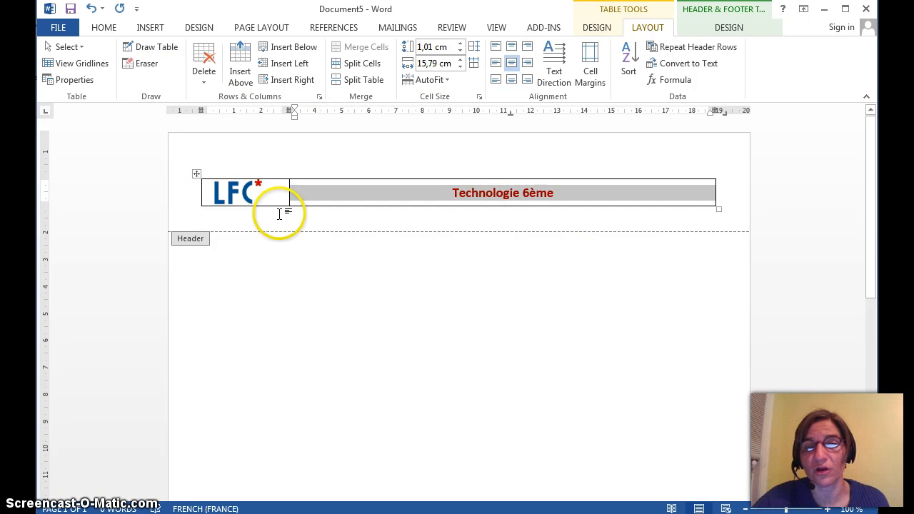
# - Remove all borders from the whole header table
pyautogui.click(196, 175)
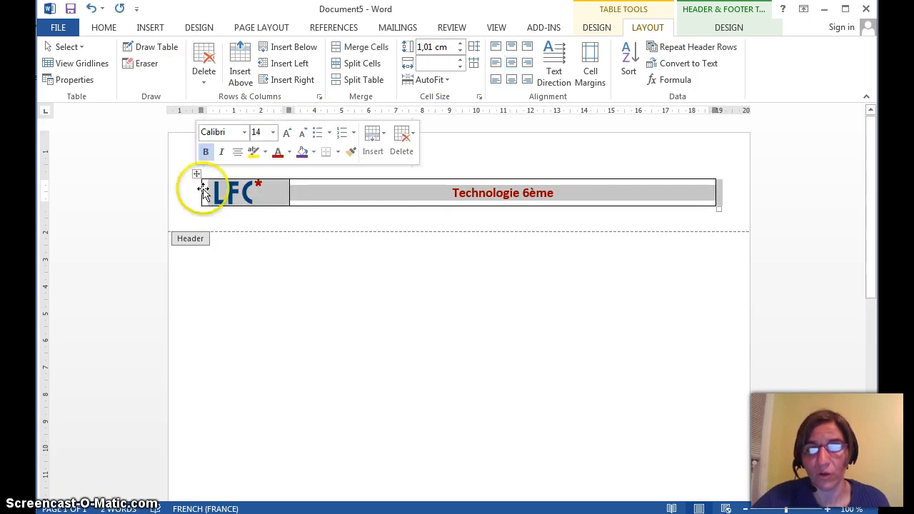
pyautogui.click(366, 199)
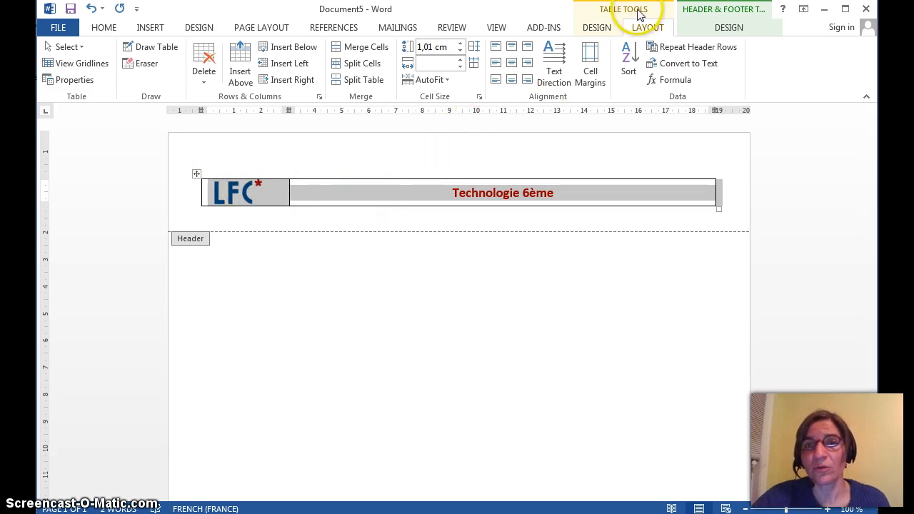
pyautogui.click(596, 27)
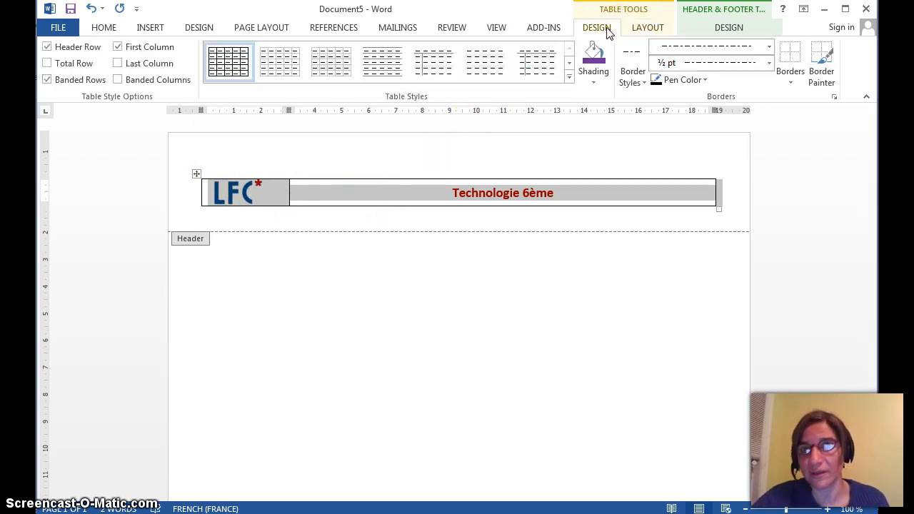
pyautogui.click(793, 84)
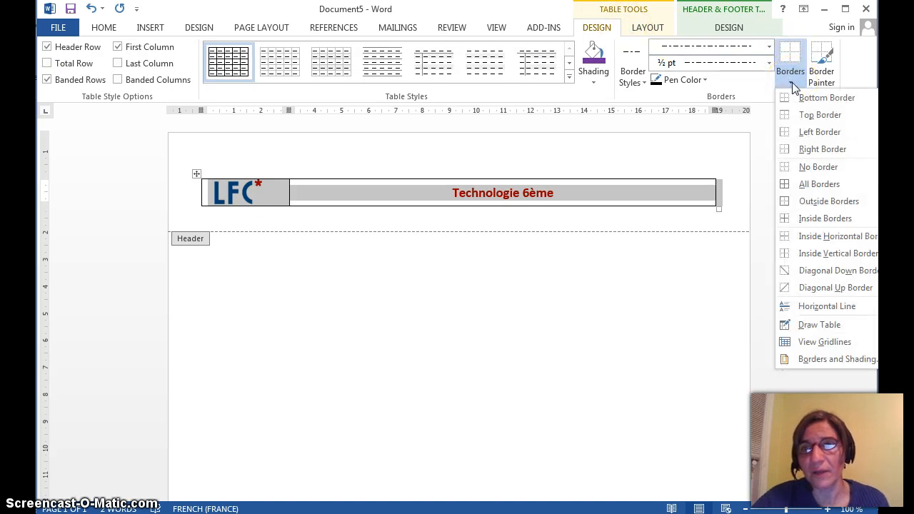
pyautogui.click(809, 168)
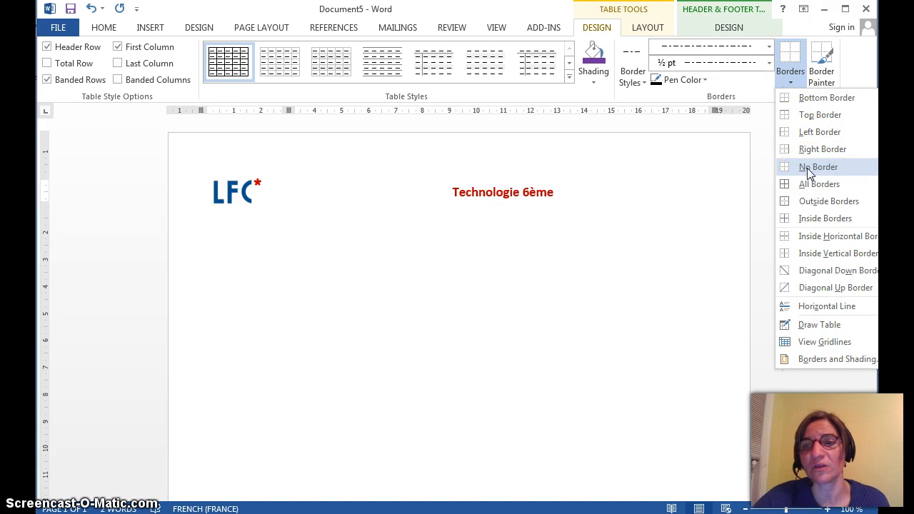
pyautogui.click(809, 169)
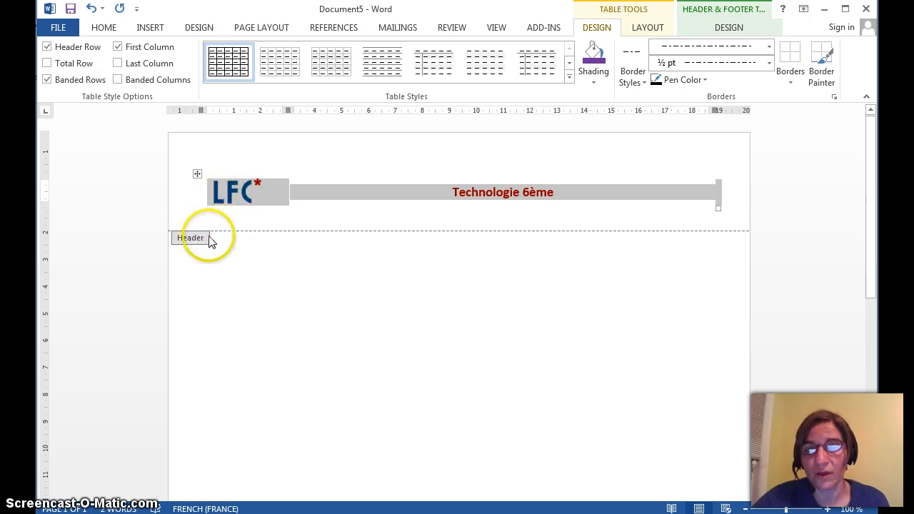
# - Delete the extra empty line below the header table and set the remaining empty line's font size to 2
pyautogui.click(221, 216)
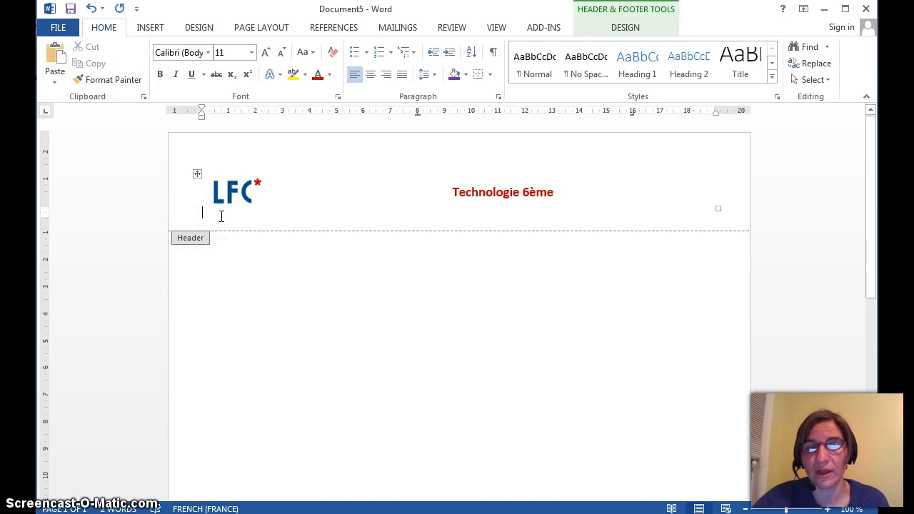
pyautogui.press('Delete')
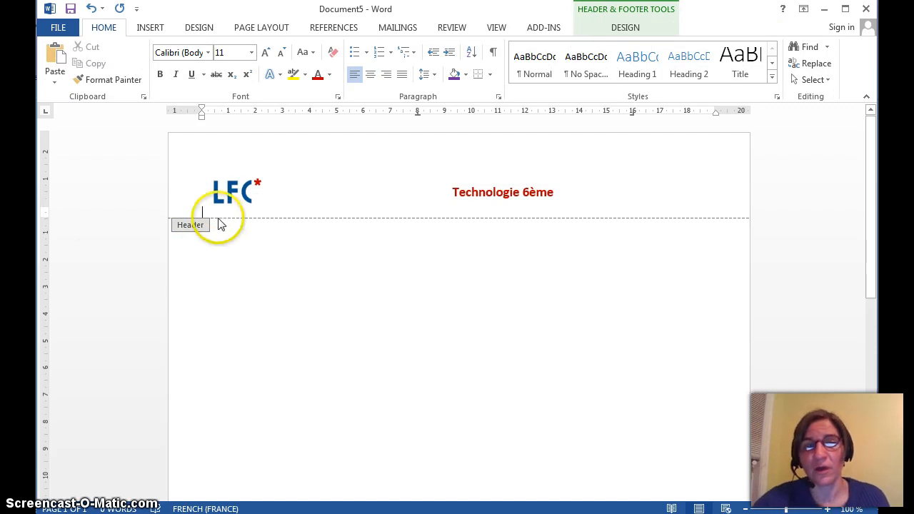
pyautogui.click(172, 216)
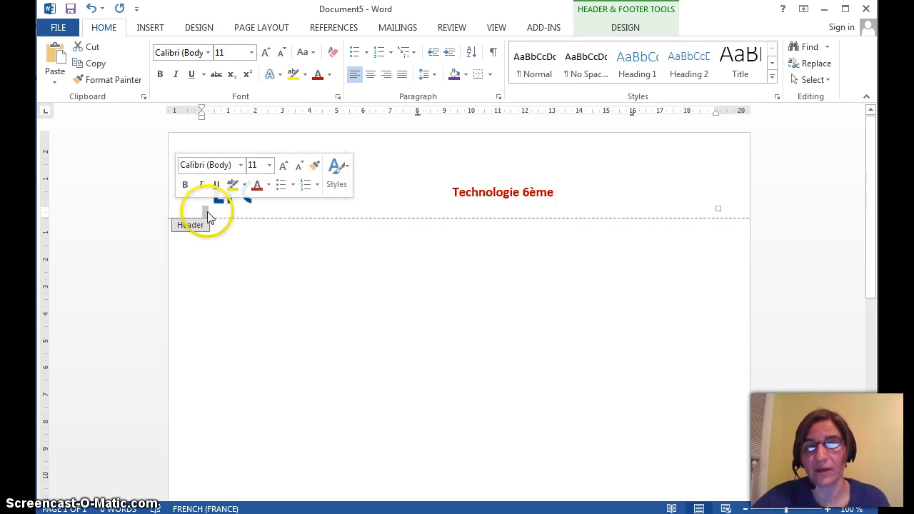
pyautogui.click(261, 165)
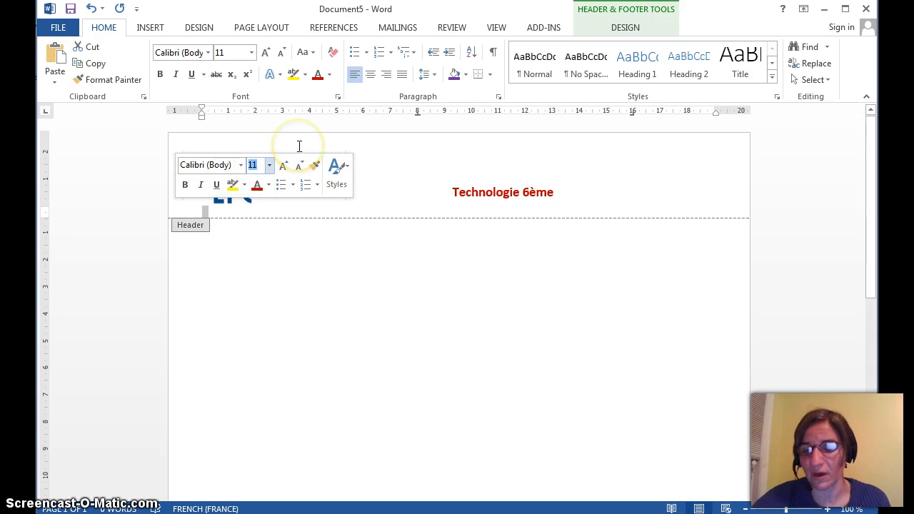
pyautogui.write('20')
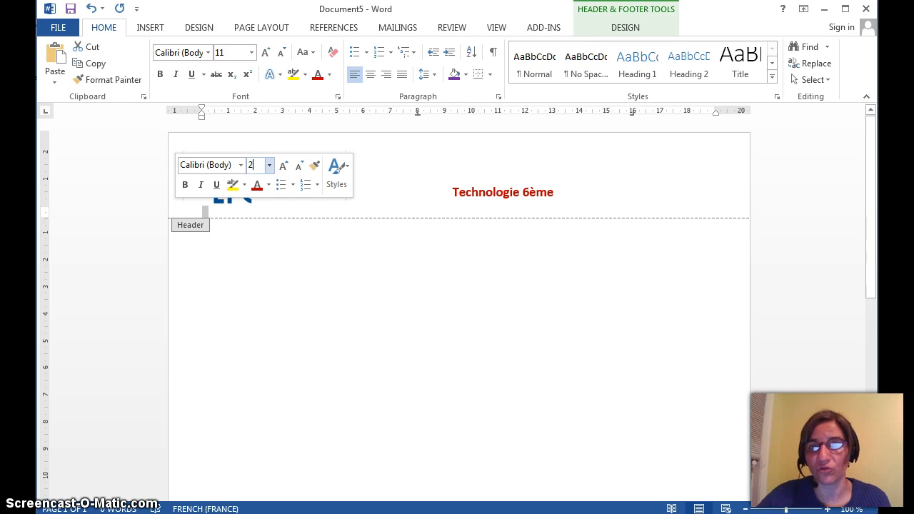
pyautogui.press('Return')
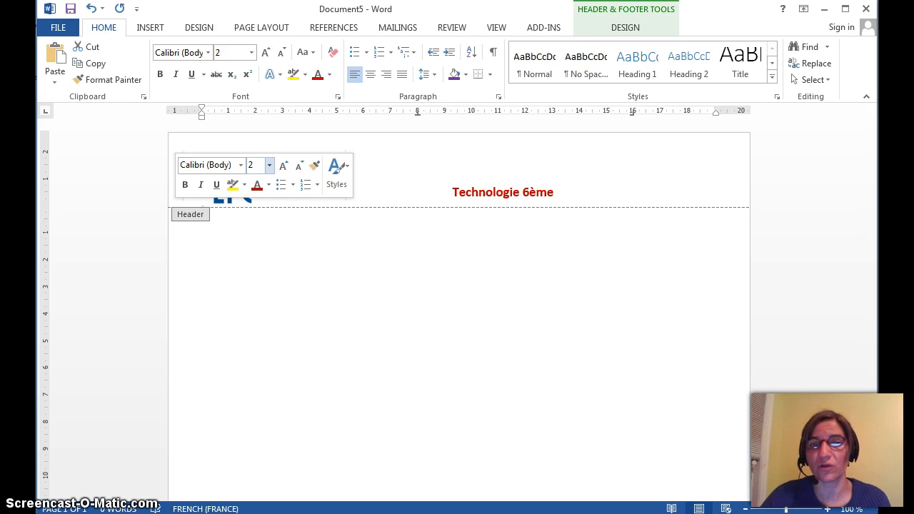
pyautogui.click(316, 254)
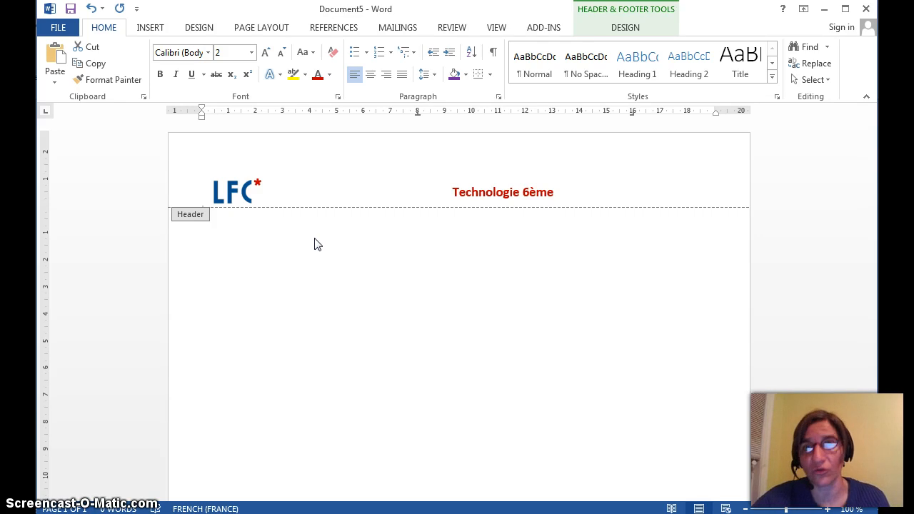
# - Save the document in the CI6 TIC folder, naming it "ACT5_" plus the author's first name plus "_intercalaire CI6"
pyautogui.click(57, 30)
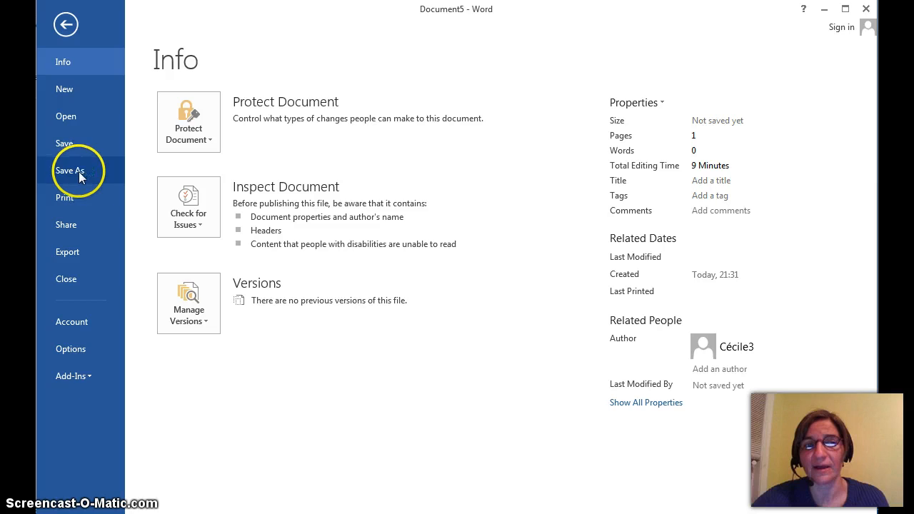
pyautogui.click(78, 172)
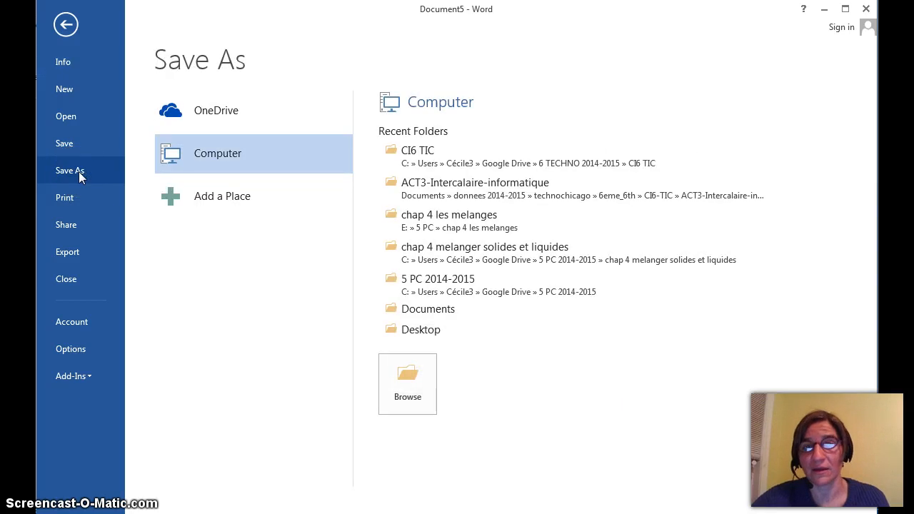
pyautogui.click(440, 164)
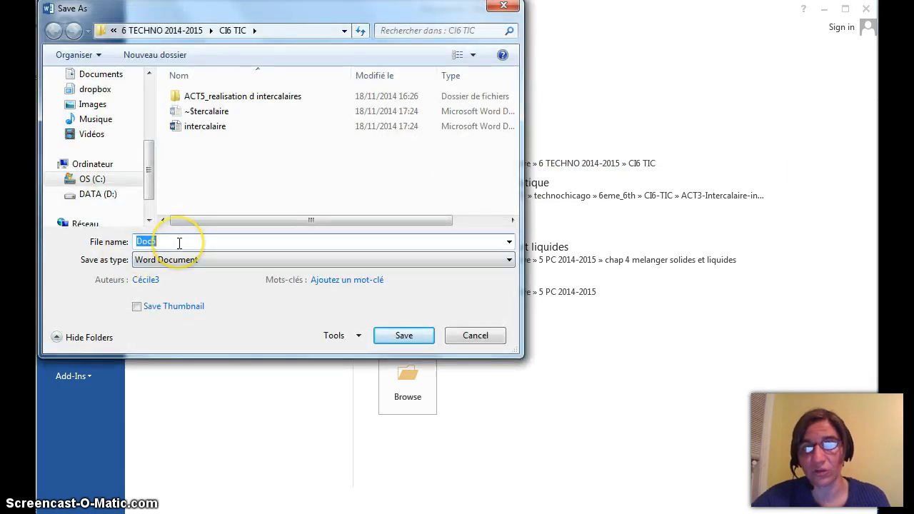
pyautogui.write('intercalaire')
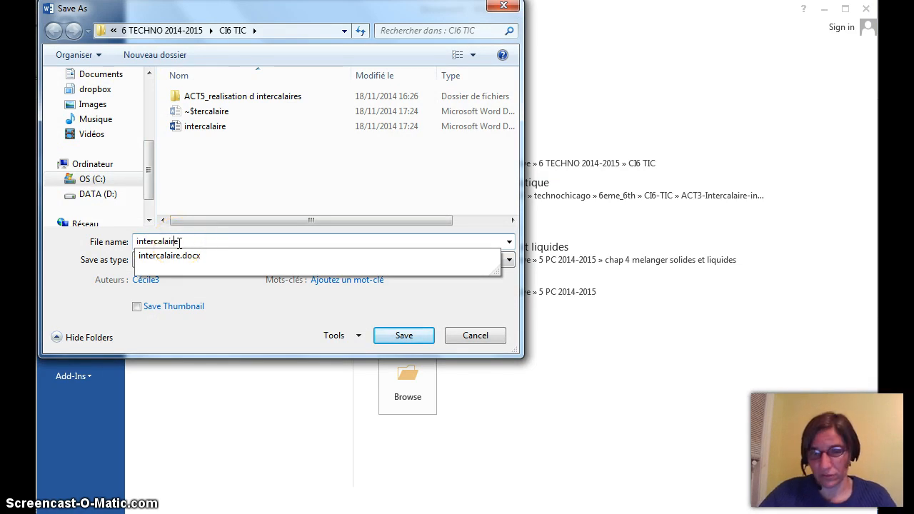
pyautogui.press('Left')
pyautogui.press('Left')
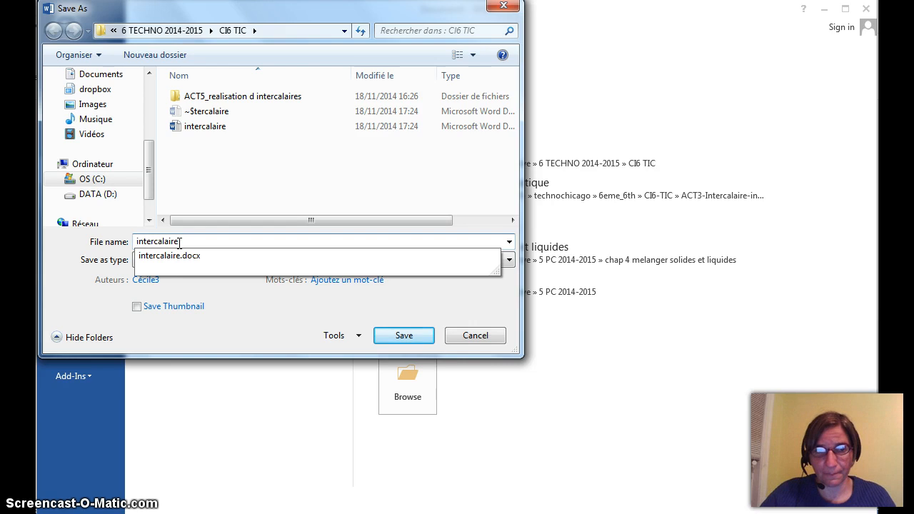
pyautogui.write('AC')
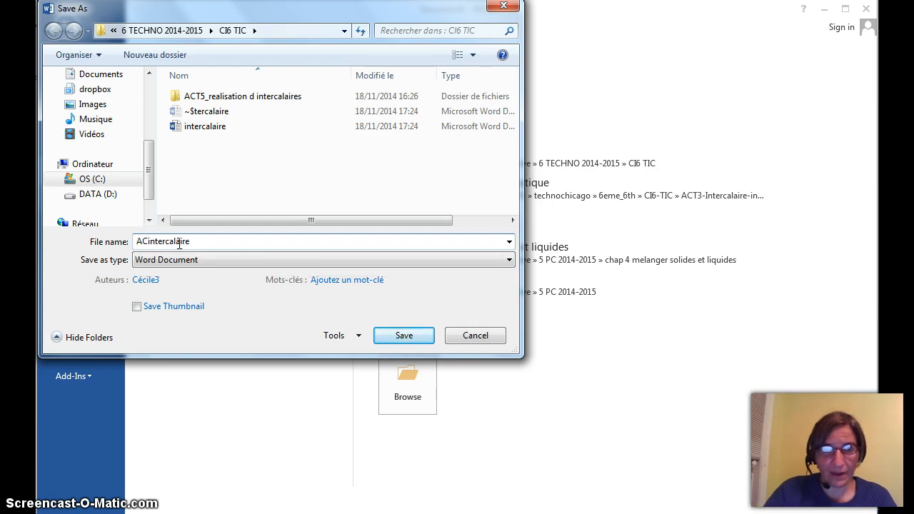
pyautogui.write('T')
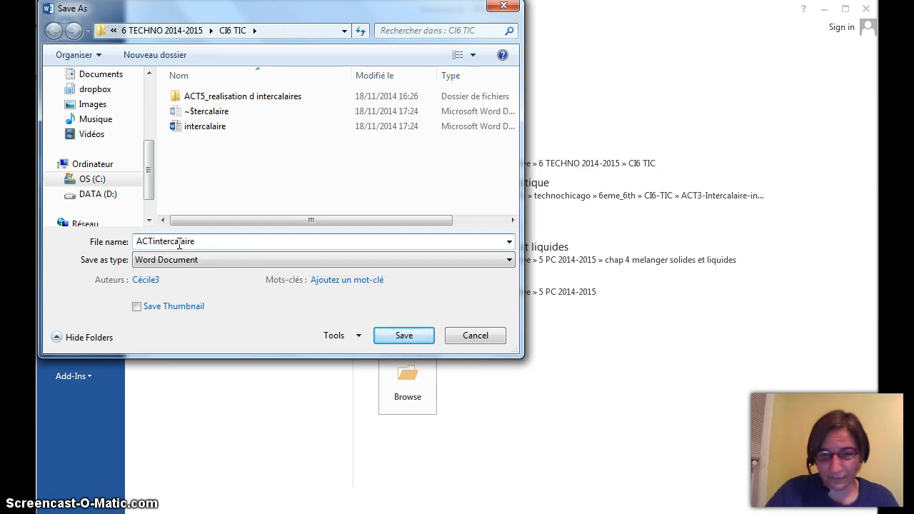
pyautogui.write('5')
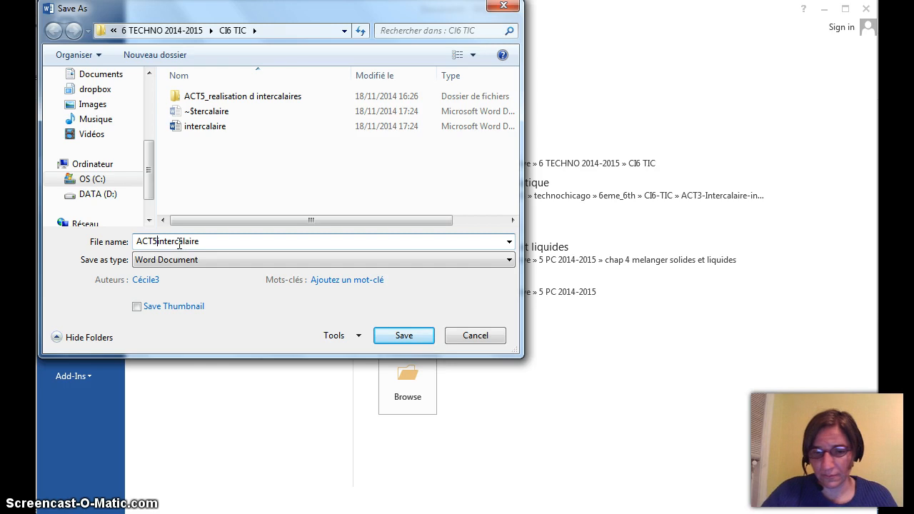
pyautogui.write('_')
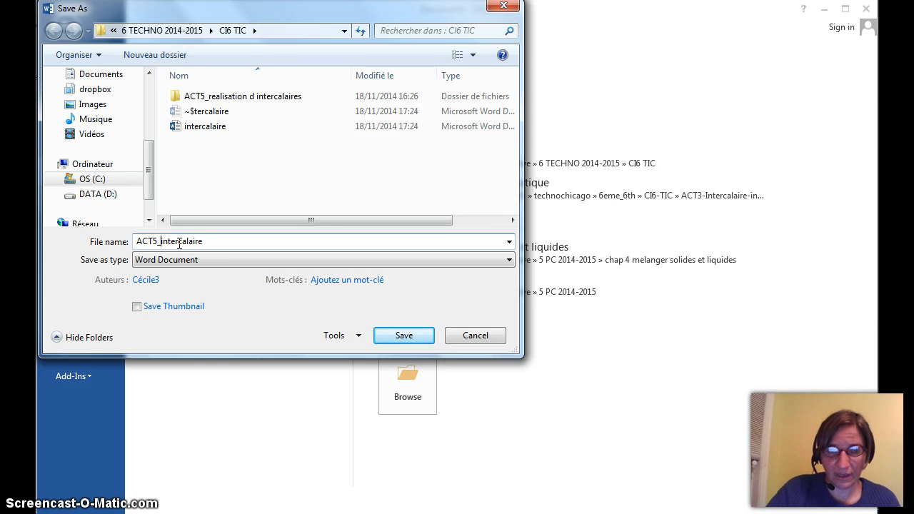
pyautogui.write('Ceci')
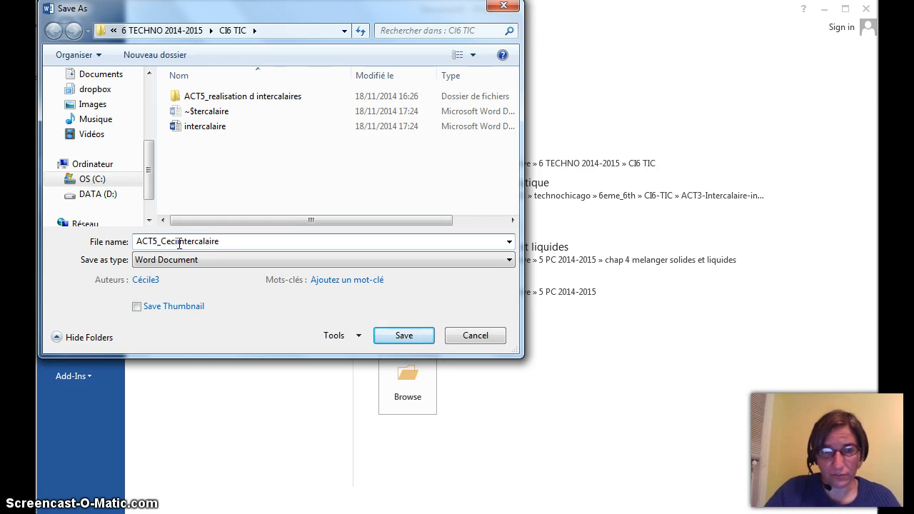
pyautogui.write('le')
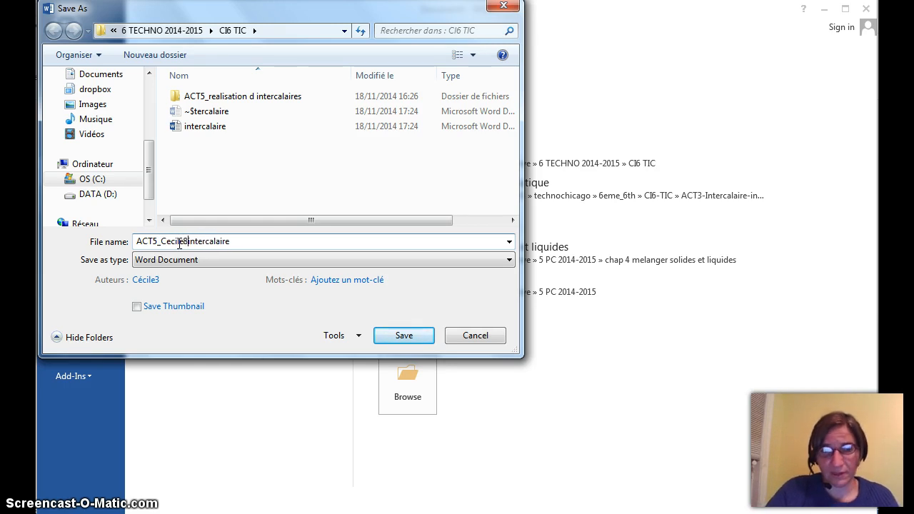
pyautogui.write('_')
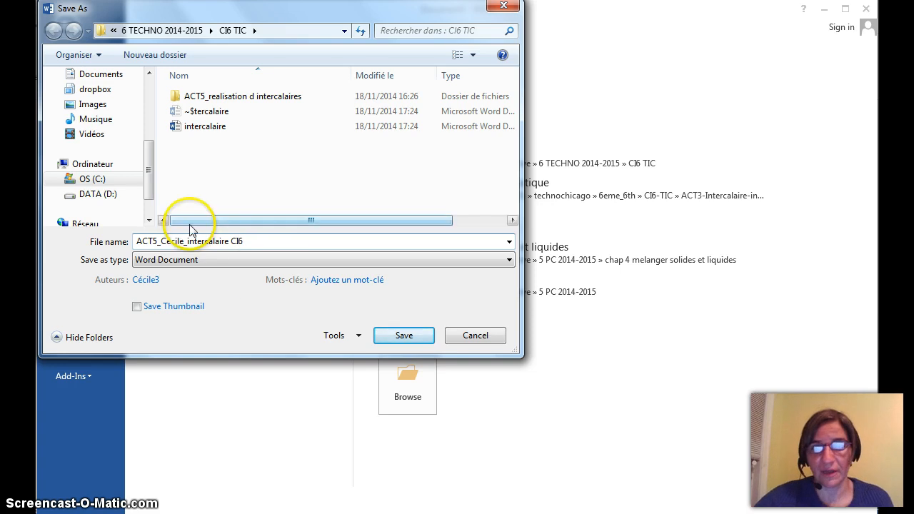
pyautogui.click(419, 337)
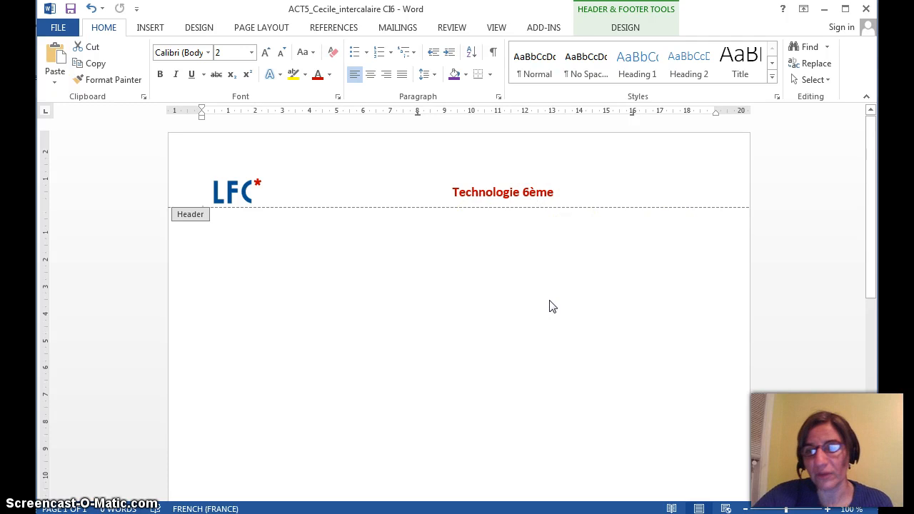
# - Leave header editing and return to the body text of the page
pyautogui.scroll(-2, 550, 305)
pyautogui.scroll(2, 551, 305)
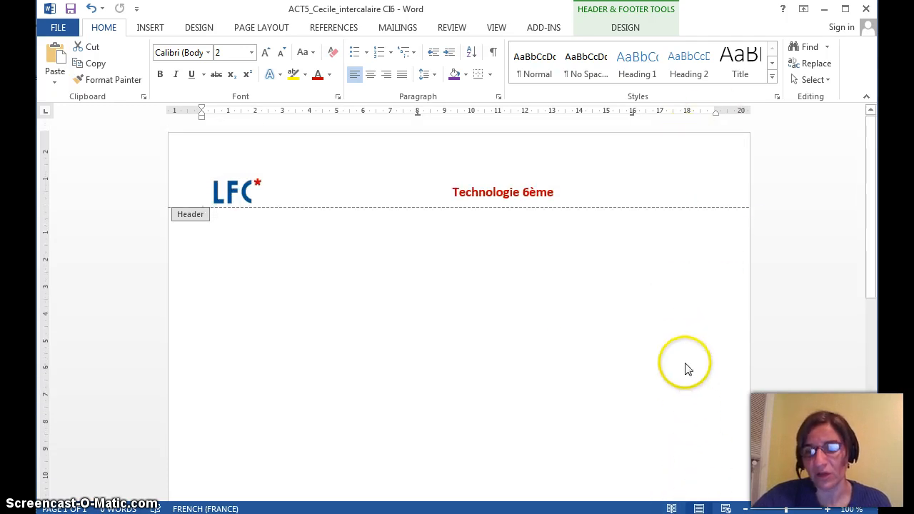
pyautogui.scroll(-5, 685, 367)
pyautogui.scroll(-6, 689, 367)
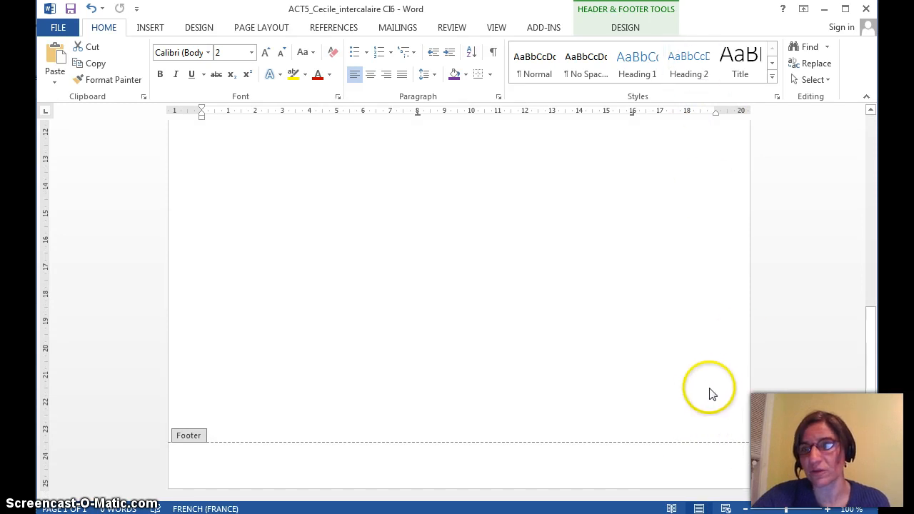
pyautogui.scroll(12, 679, 247)
pyautogui.scroll(1, 679, 247)
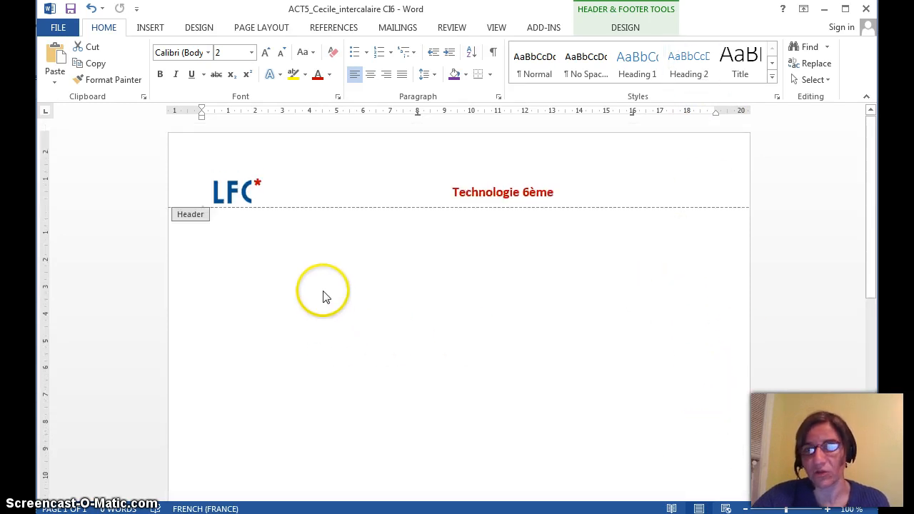
pyautogui.doubleClick(263, 242)
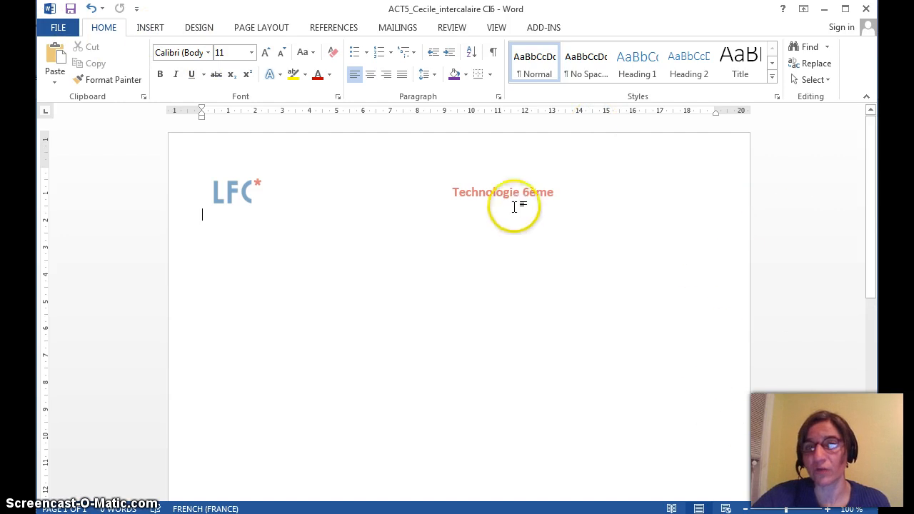
# - Draw a tall, narrow text box about 9 cm high and 3.4 cm wide along the page's right side, below the header
pyautogui.click(155, 32)
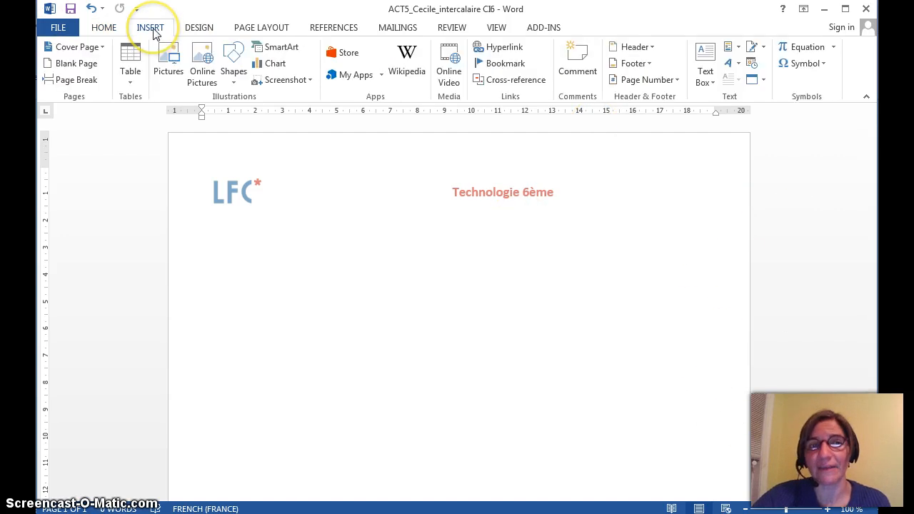
pyautogui.click(704, 75)
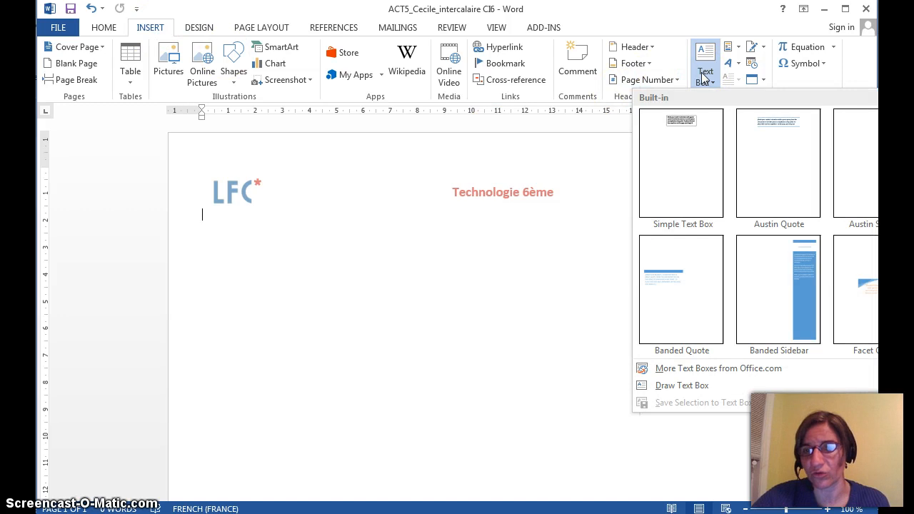
pyautogui.click(682, 387)
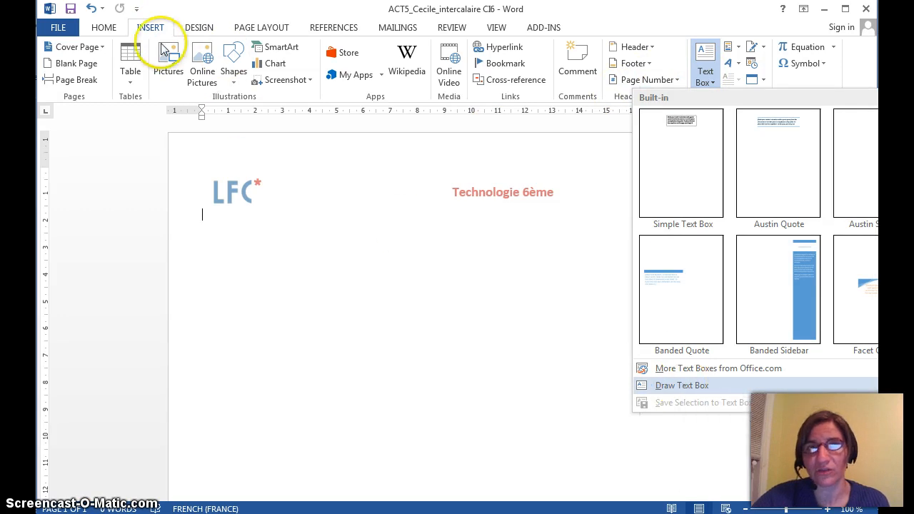
pyautogui.click(674, 386)
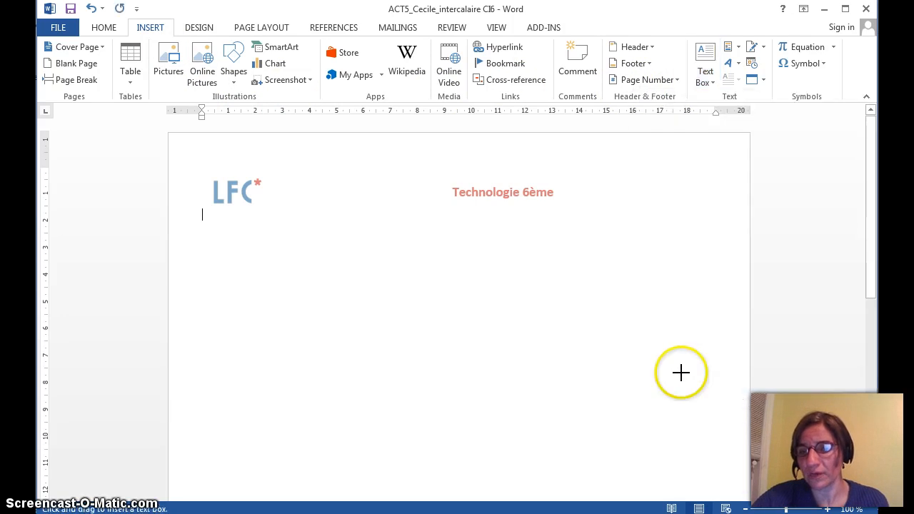
pyautogui.moveTo(621, 220)
pyautogui.mouseDown()
pyautogui.moveTo(679, 267)
pyautogui.moveTo(710, 381)
pyautogui.moveTo(656, 405)
pyautogui.moveTo(718, 437)
pyautogui.moveTo(713, 463)
pyautogui.mouseUp()
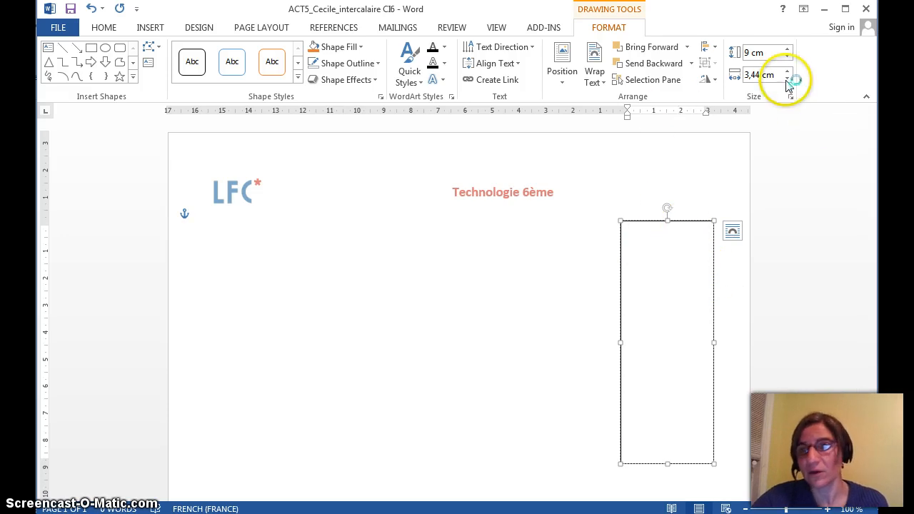
# - Set the text box's width to 2.4 cm and its height to 27 cm
pyautogui.doubleClick(759, 76)
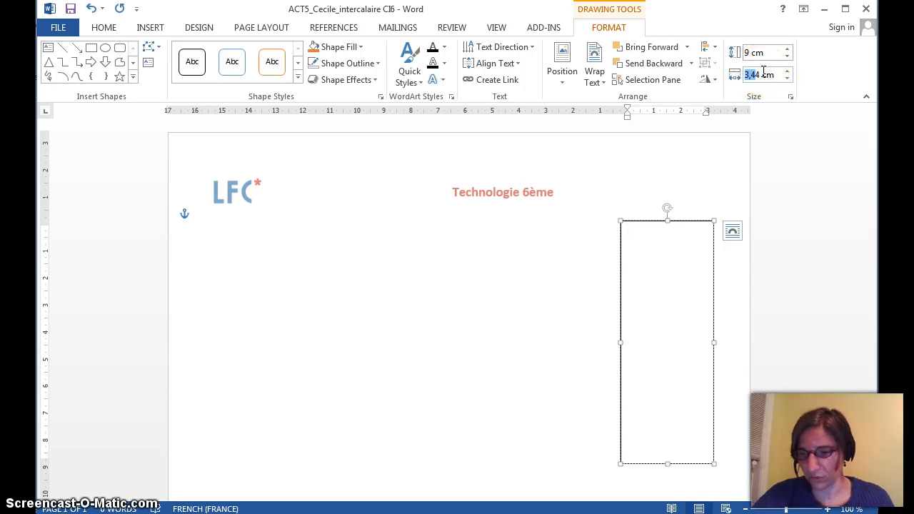
pyautogui.write('4')
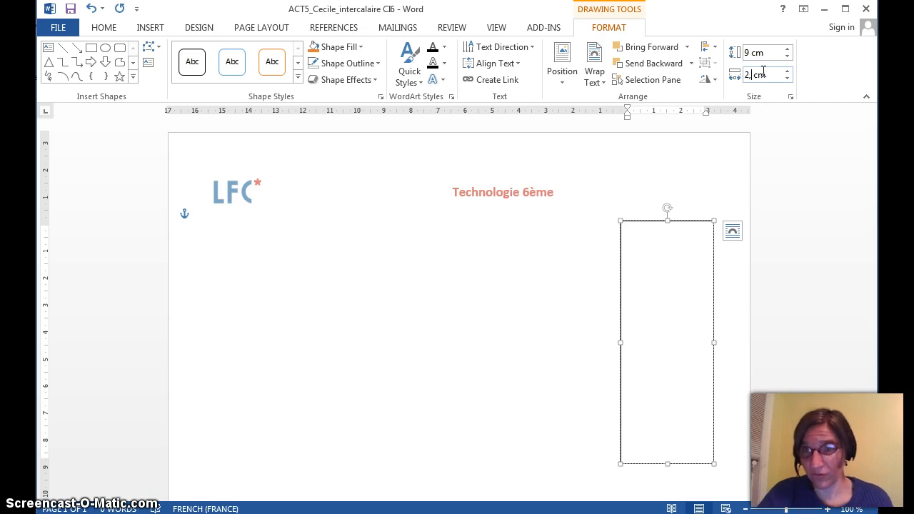
pyautogui.press('Return')
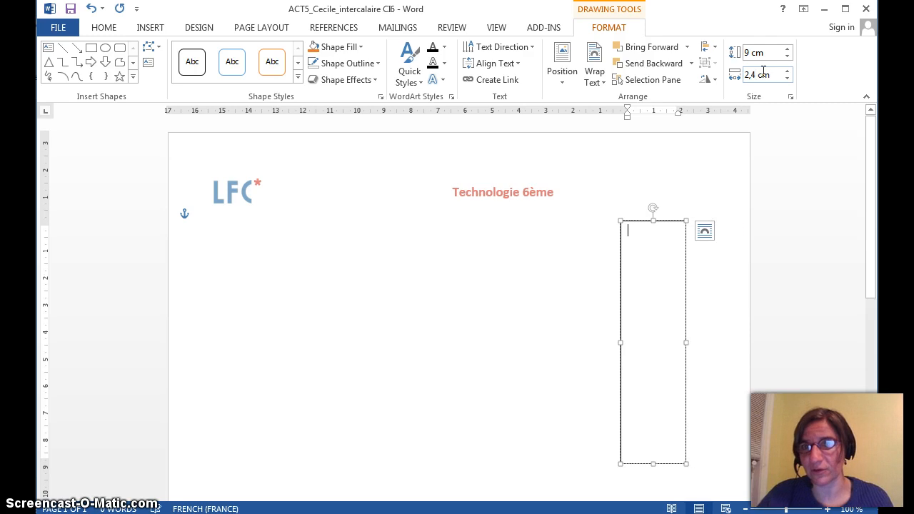
pyautogui.click(750, 52)
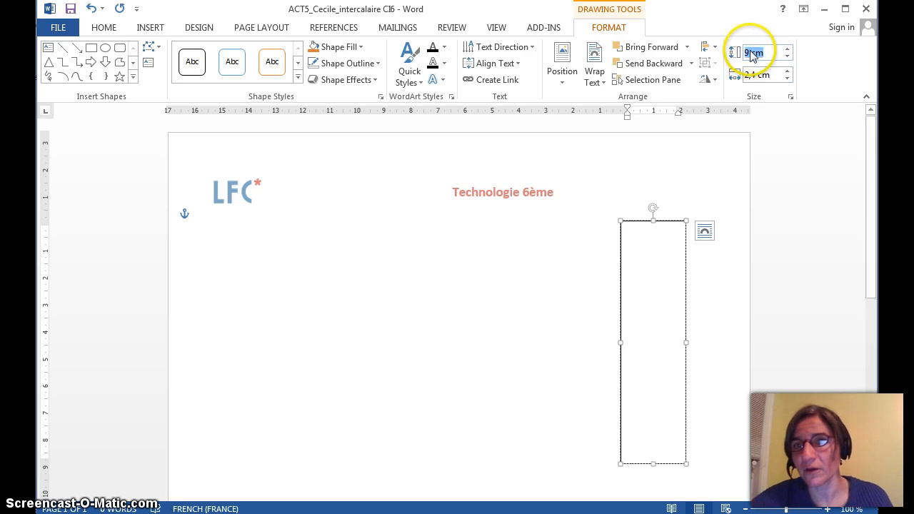
pyautogui.click(747, 52)
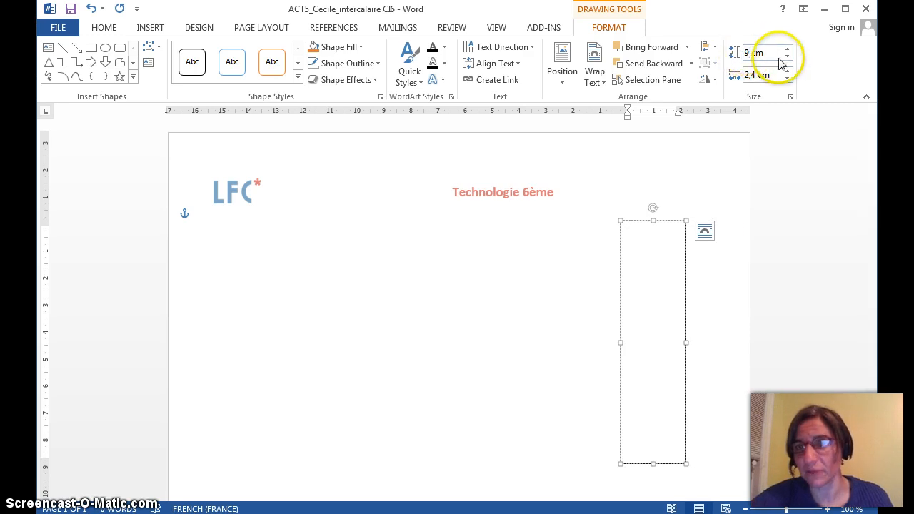
pyautogui.write('27')
pyautogui.press('Return')
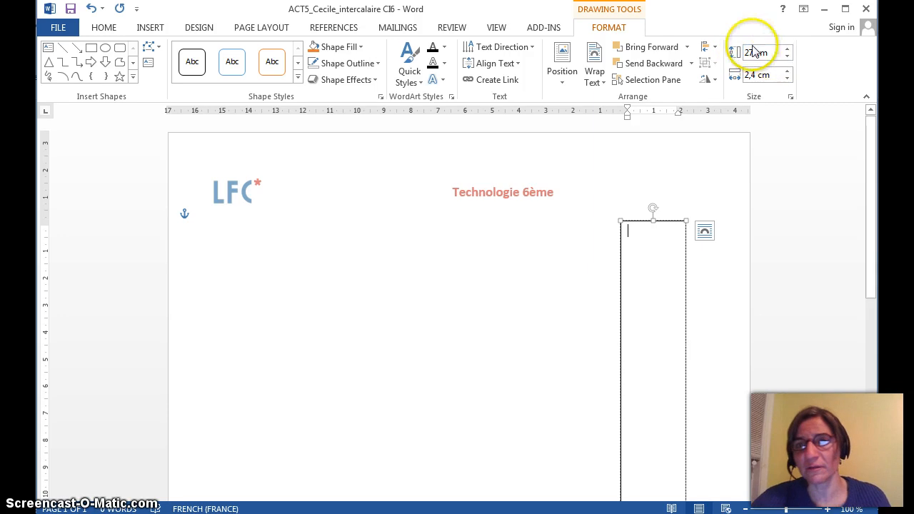
# - Align the text box to the vertical middle and the right side, relative to the page margins
pyautogui.click(715, 48)
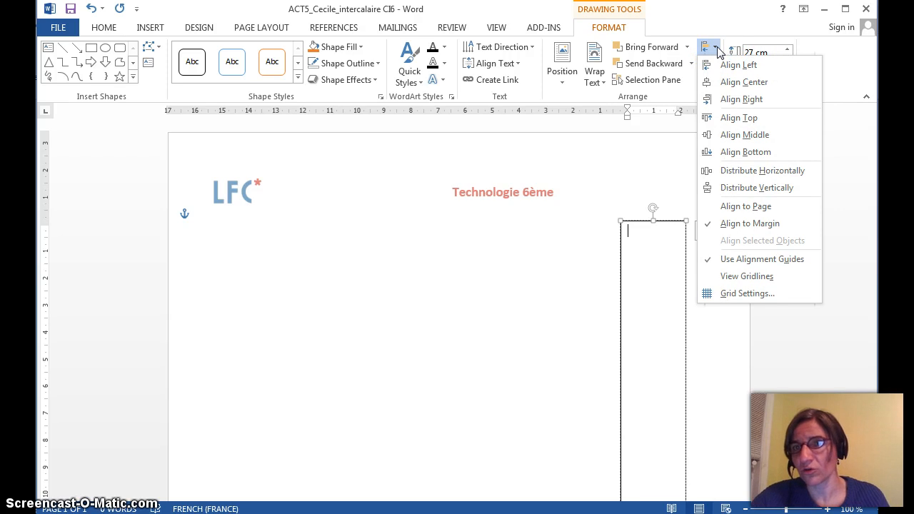
pyautogui.click(745, 135)
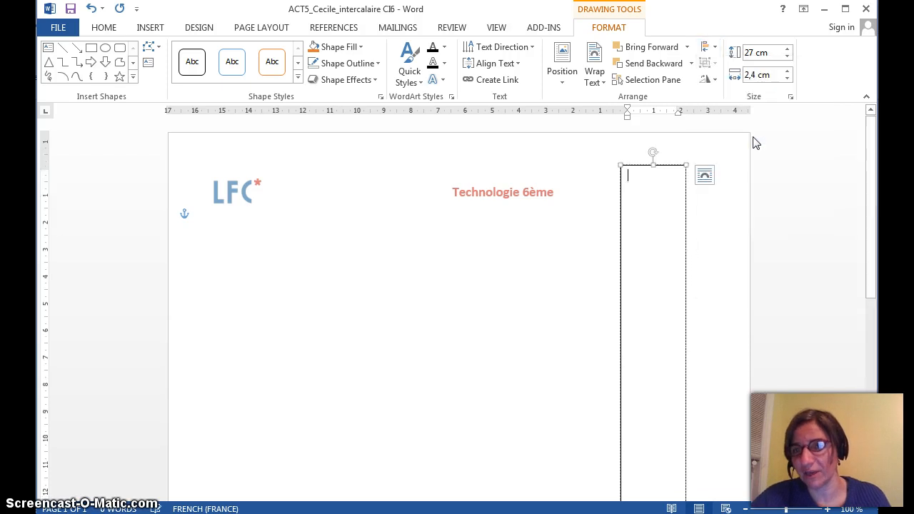
pyautogui.click(714, 49)
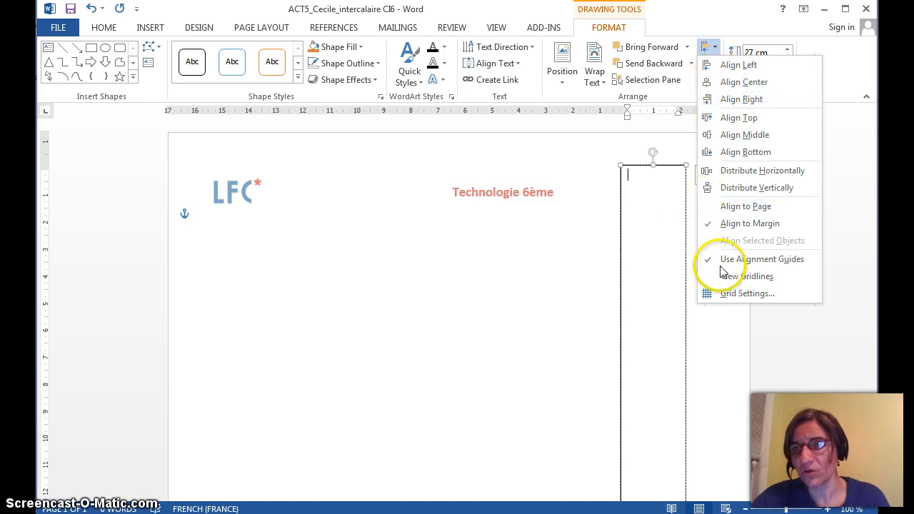
pyautogui.click(730, 102)
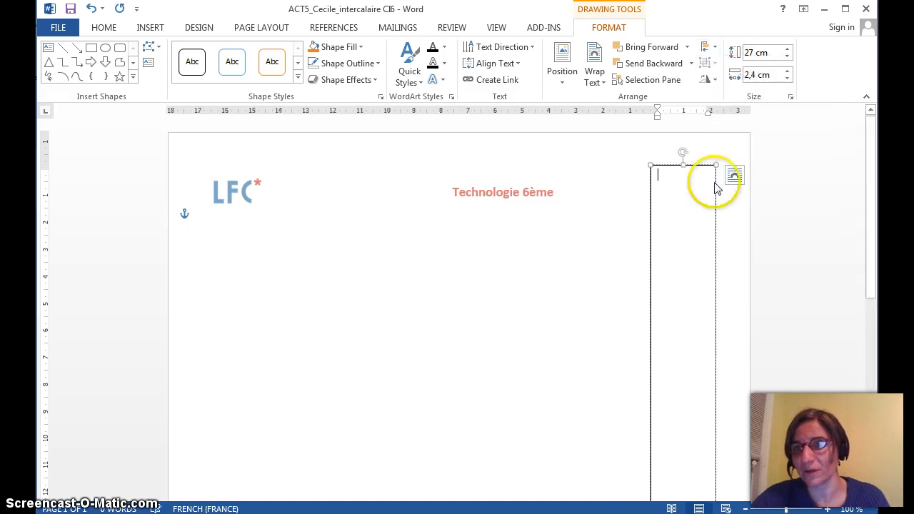
pyautogui.scroll(-5, 730, 213)
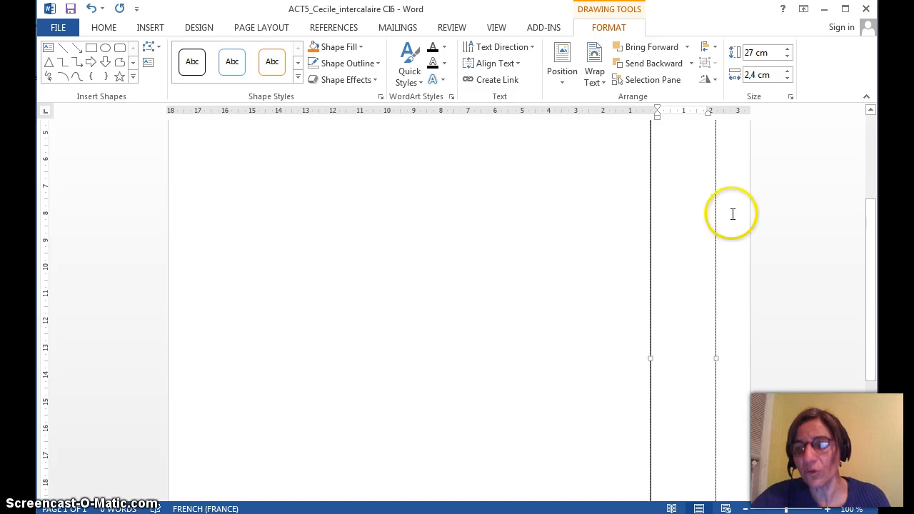
pyautogui.scroll(-6, 733, 214)
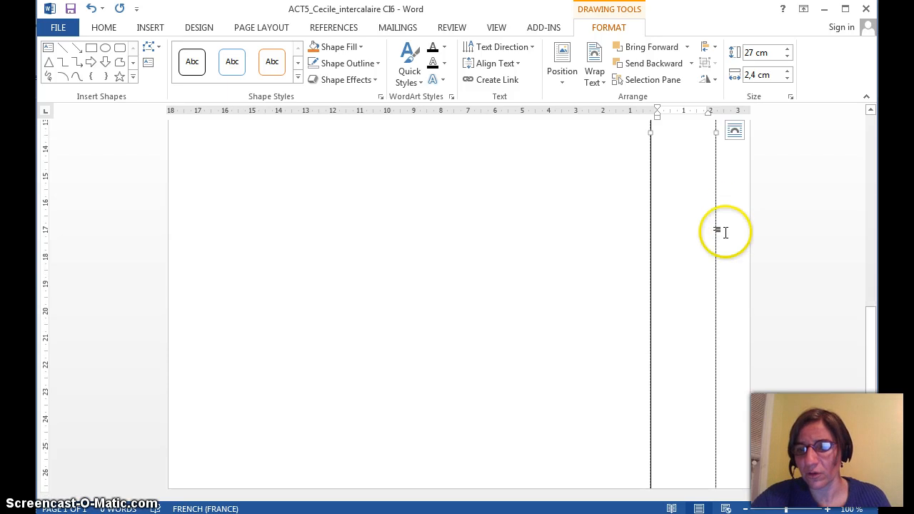
pyautogui.scroll(10, 721, 230)
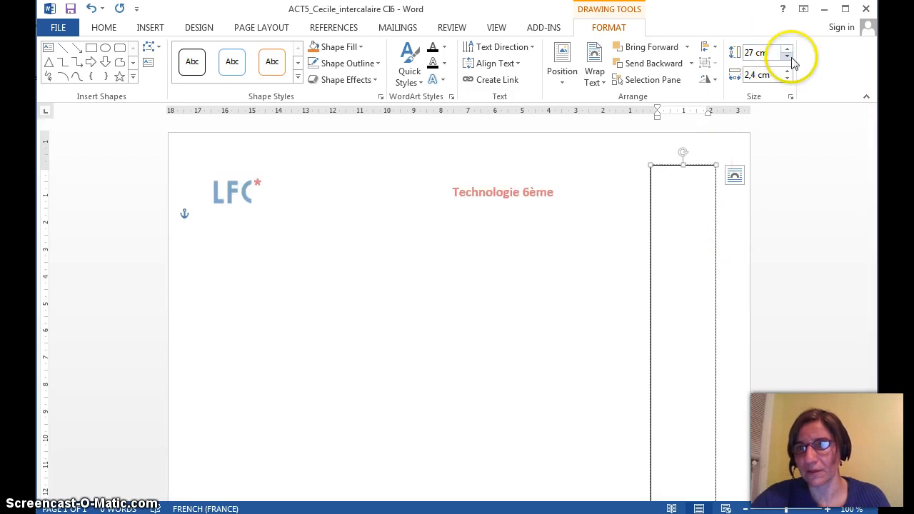
# - Set the text box's height to 25 cm
pyautogui.click(752, 51)
pyautogui.click(753, 51)
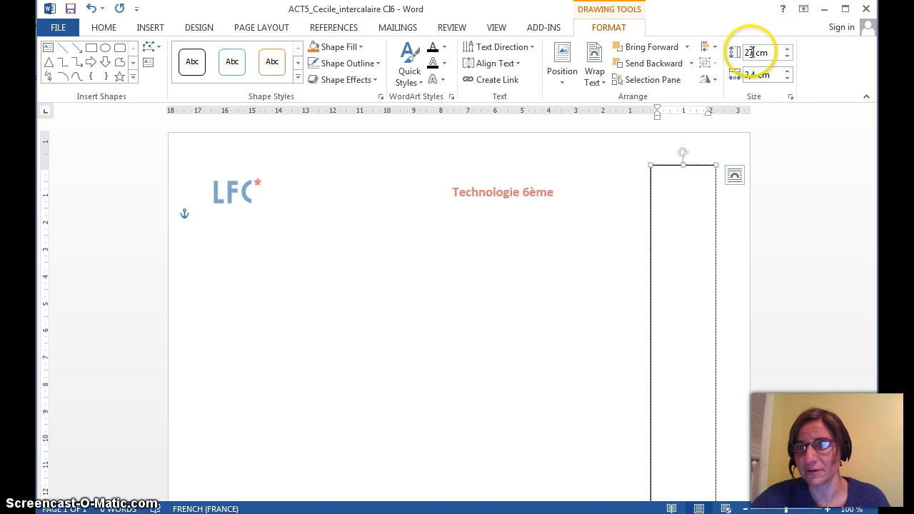
pyautogui.moveTo(753, 52); pyautogui.dragTo(747, 50)
pyautogui.write('2')
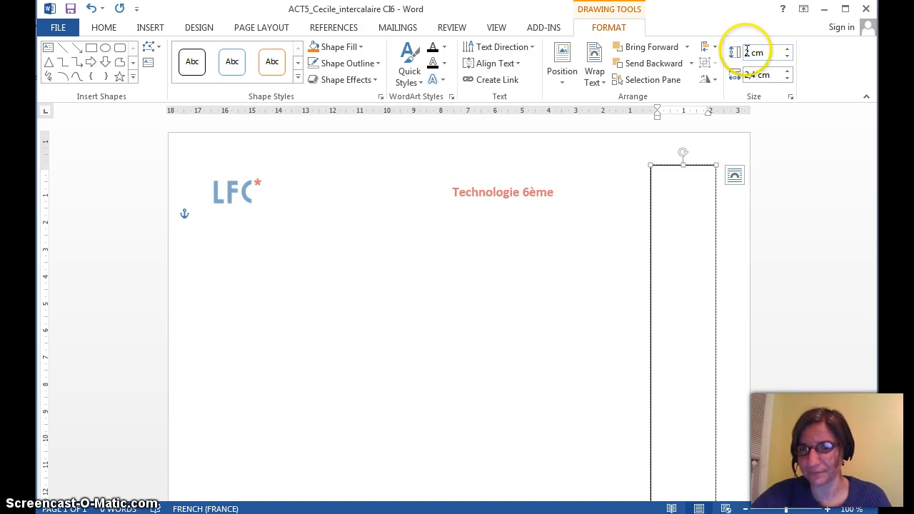
pyautogui.write('5')
pyautogui.press('Return')
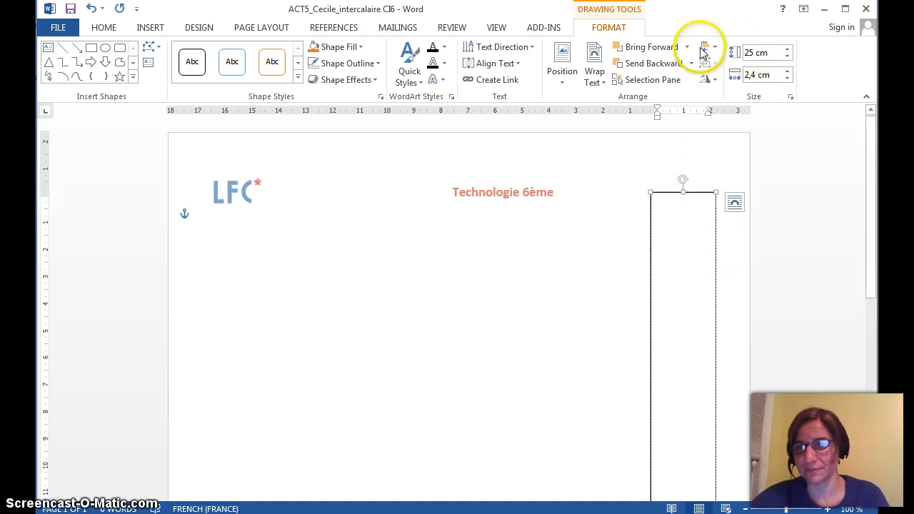
# - Align the text box to the vertical middle, relative to the page margins
pyautogui.click(714, 50)
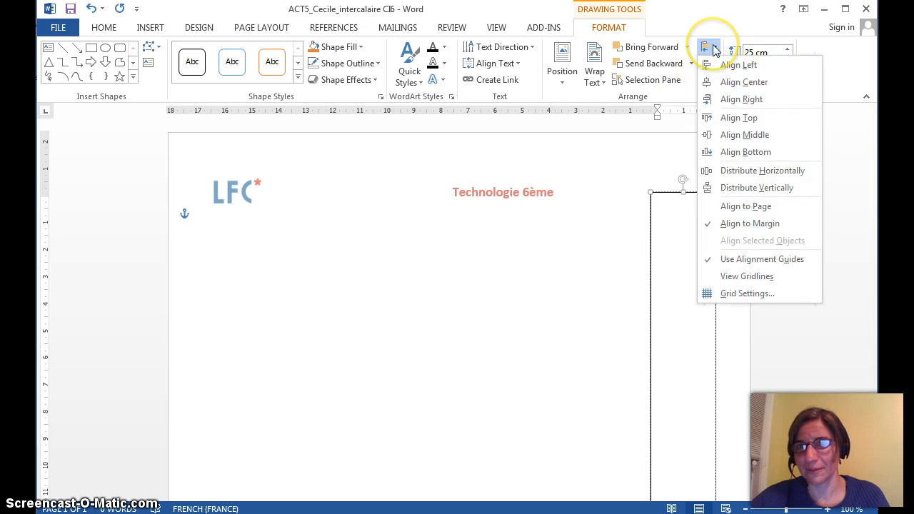
pyautogui.click(734, 135)
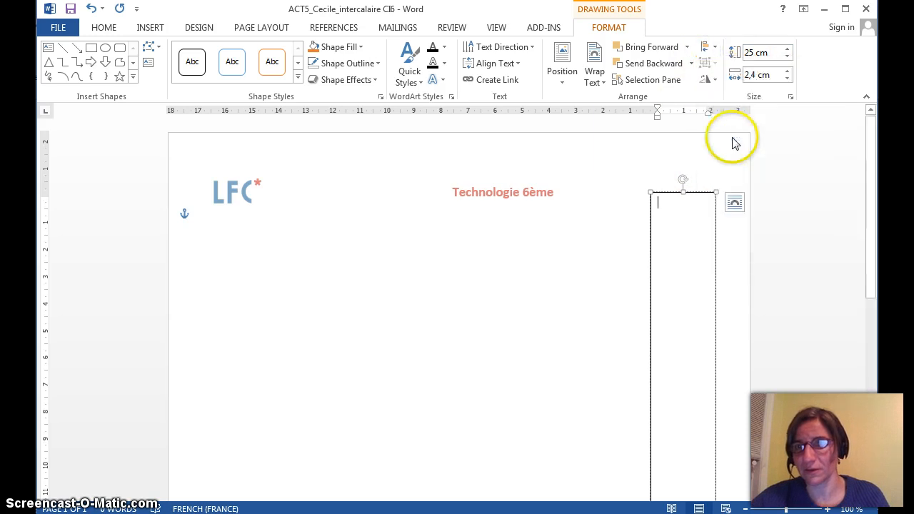
pyautogui.click(716, 48)
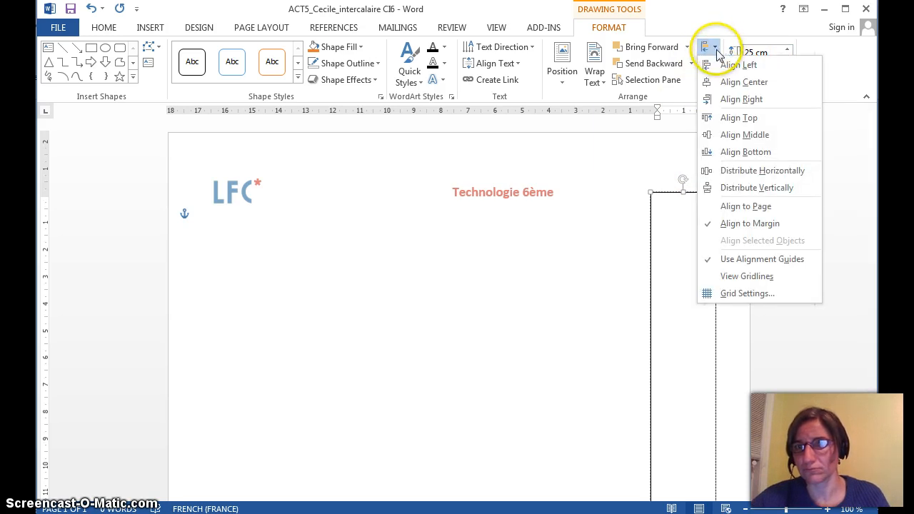
pyautogui.click(726, 135)
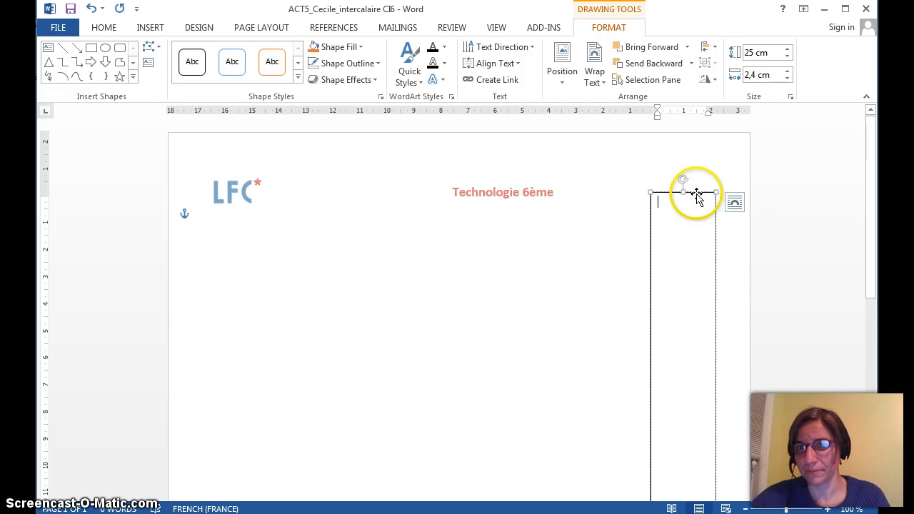
# - Reposition the text box vertically so its upper edge sits just below the header text
pyautogui.moveTo(695, 194); pyautogui.dragTo(697, 135)
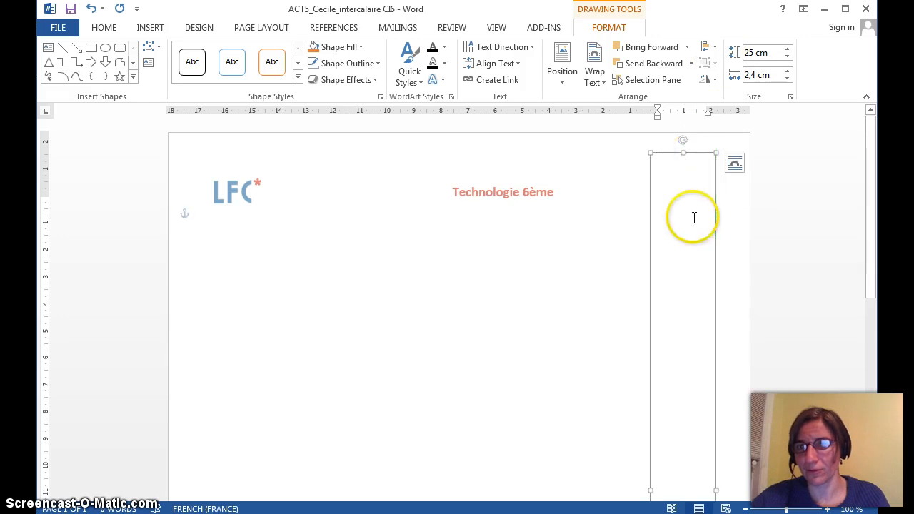
pyautogui.scroll(-10, 693, 217)
pyautogui.scroll(10, 695, 216)
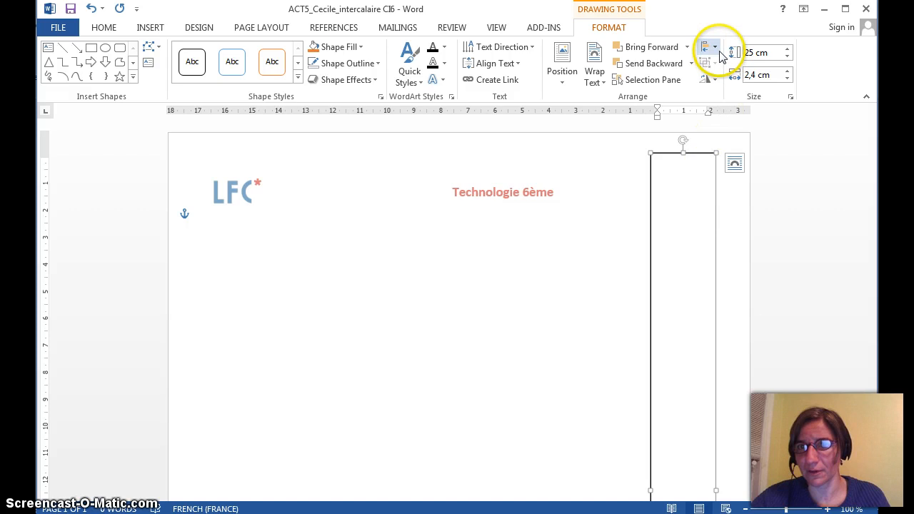
pyautogui.moveTo(706, 156); pyautogui.dragTo(704, 179)
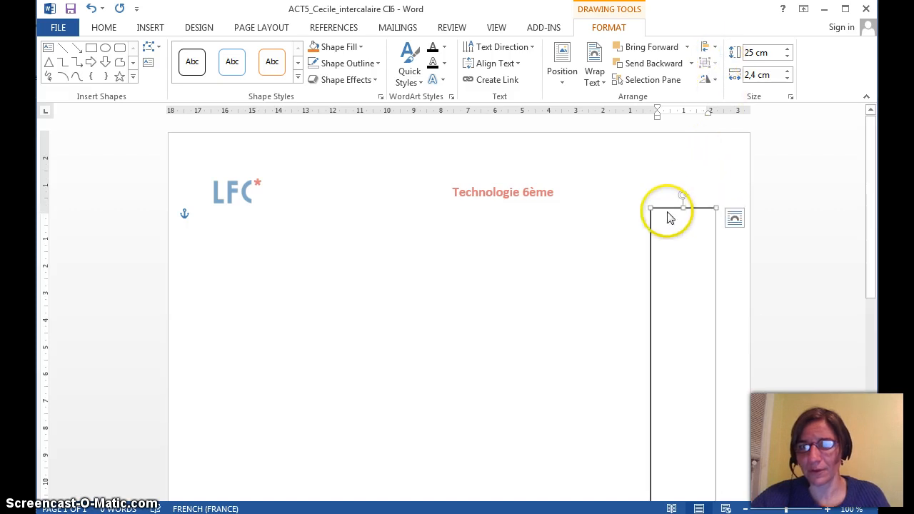
pyautogui.scroll(-8, 667, 216)
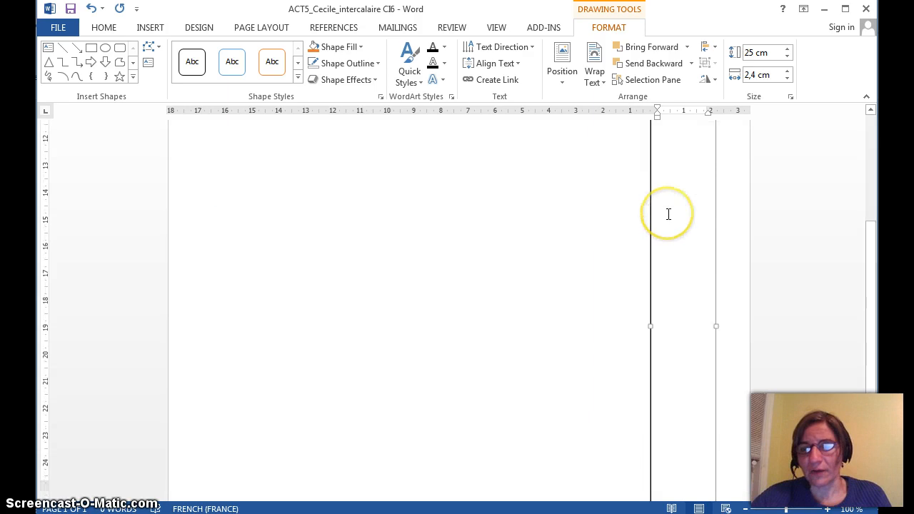
pyautogui.scroll(8, 668, 215)
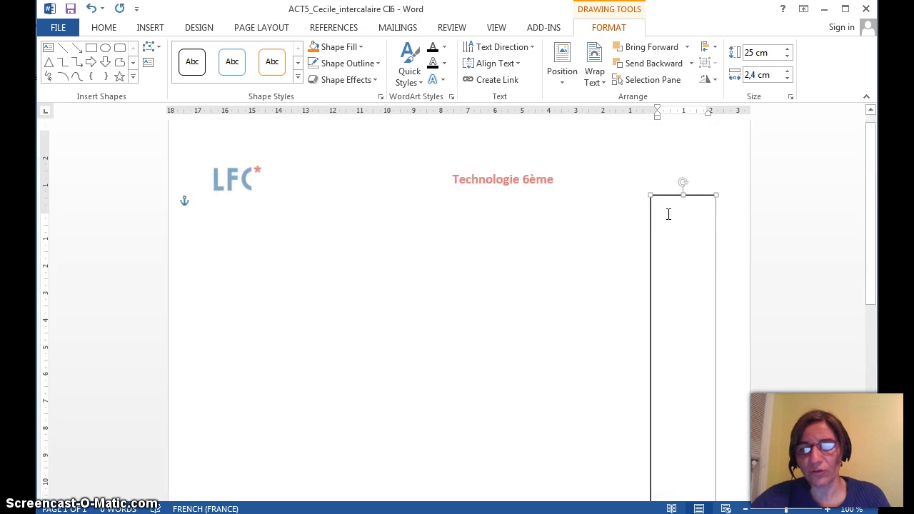
# - Insert a table with one column and two rows inside the text box
pyautogui.click(673, 214)
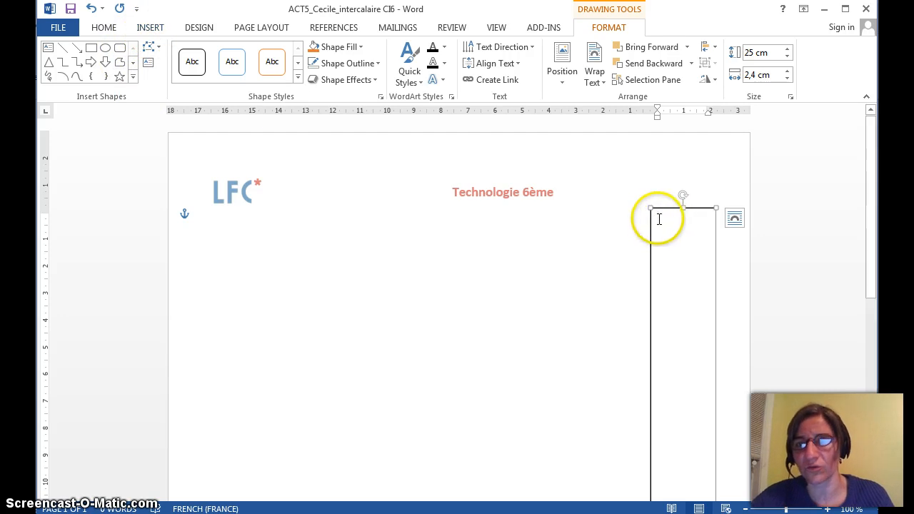
pyautogui.click(152, 28)
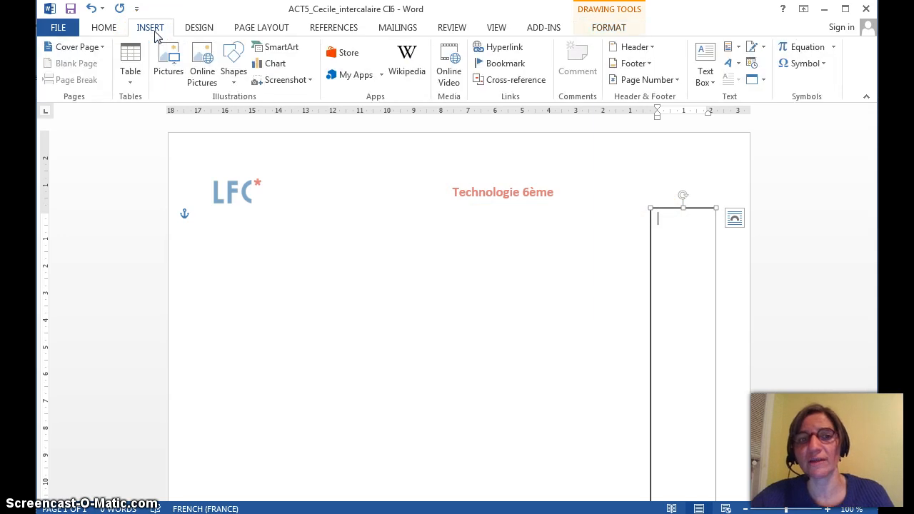
pyautogui.click(128, 66)
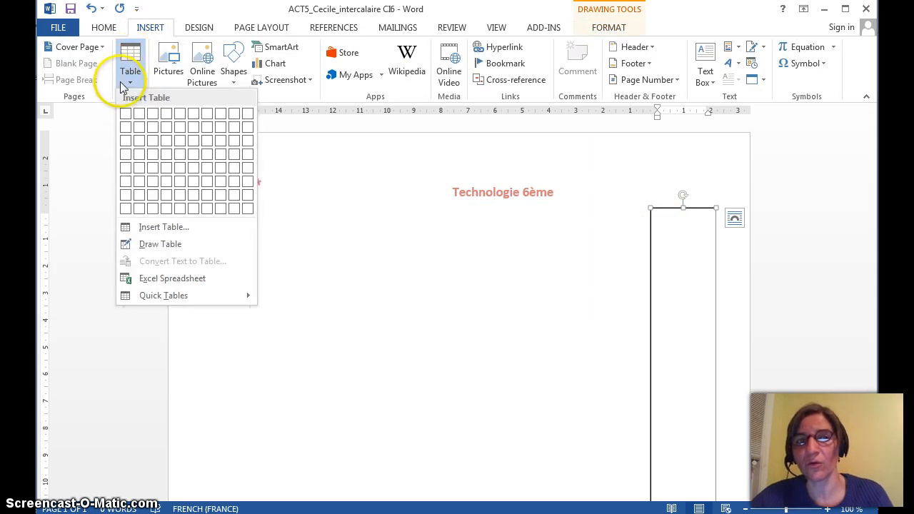
pyautogui.click(125, 133)
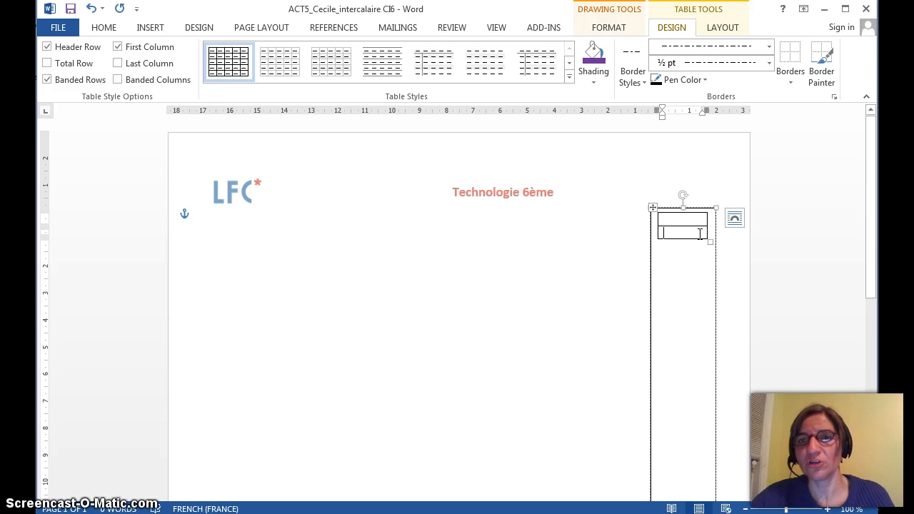
# - Rotate the text direction of both table cells so the text reads from bottom to top
pyautogui.moveTo(681, 218); pyautogui.dragTo(674, 236)
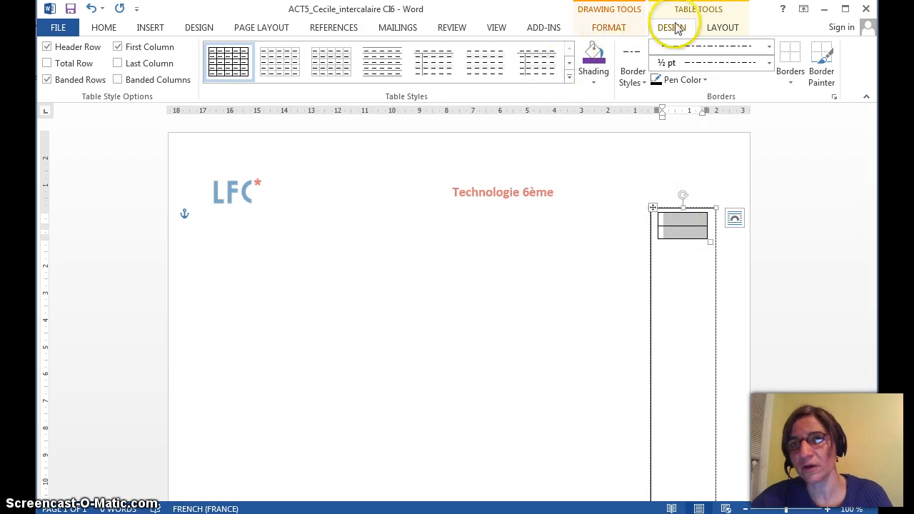
pyautogui.click(721, 32)
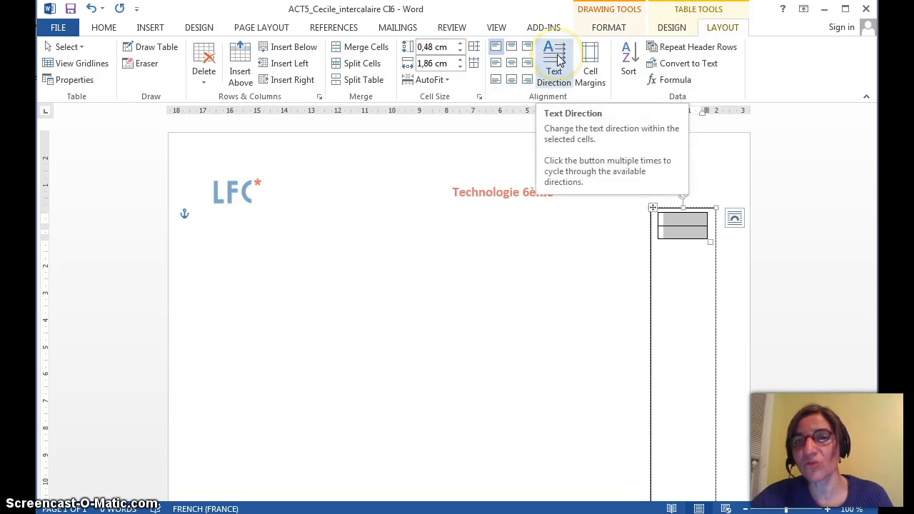
pyautogui.click(557, 60)
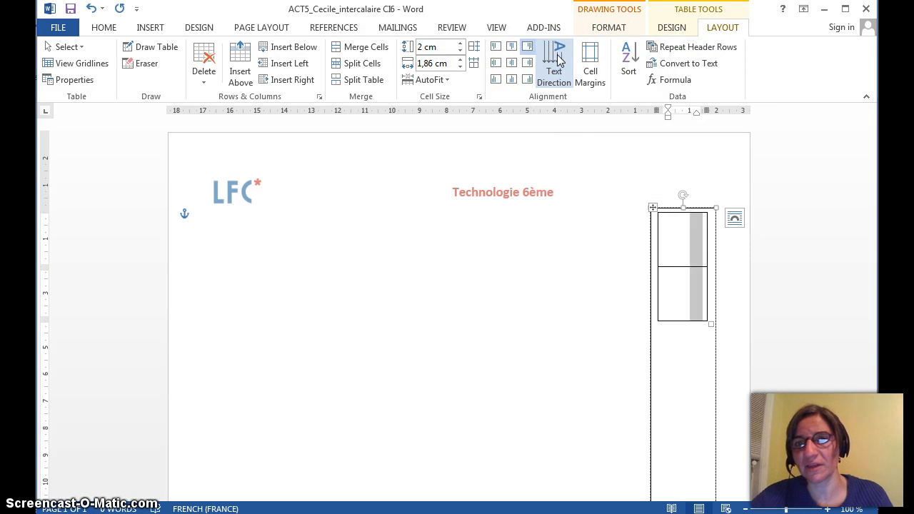
pyautogui.click(558, 61)
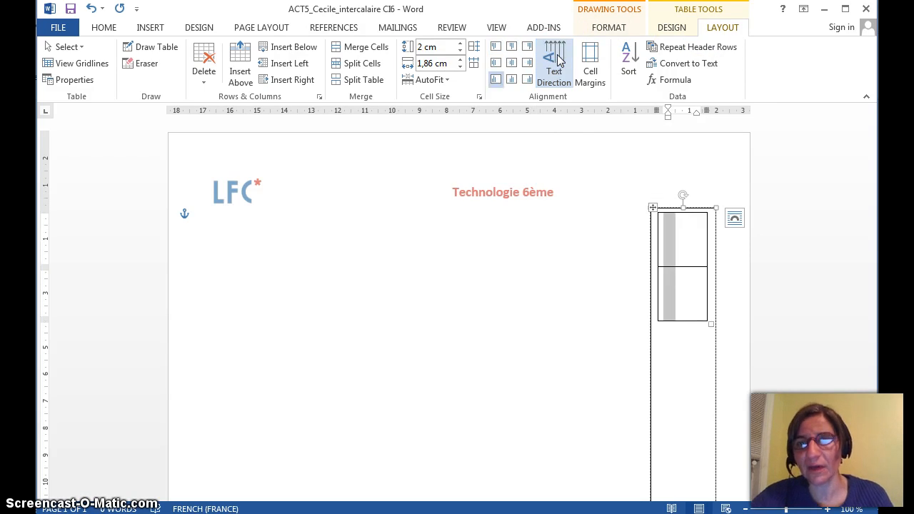
# - Enter "Rappels T.I.C. (Informatique)" in the lower table cell and enlarge its row to about 3 cm high
pyautogui.click(669, 318)
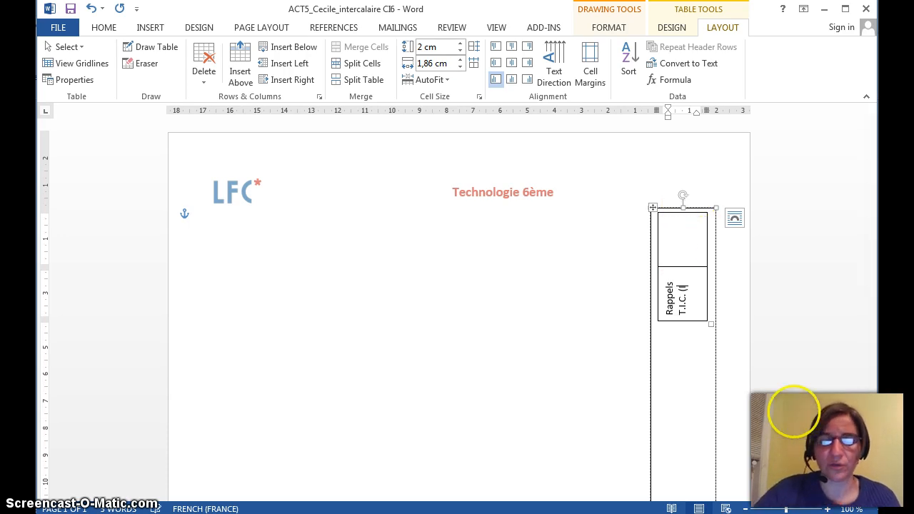
pyautogui.write('Infor')
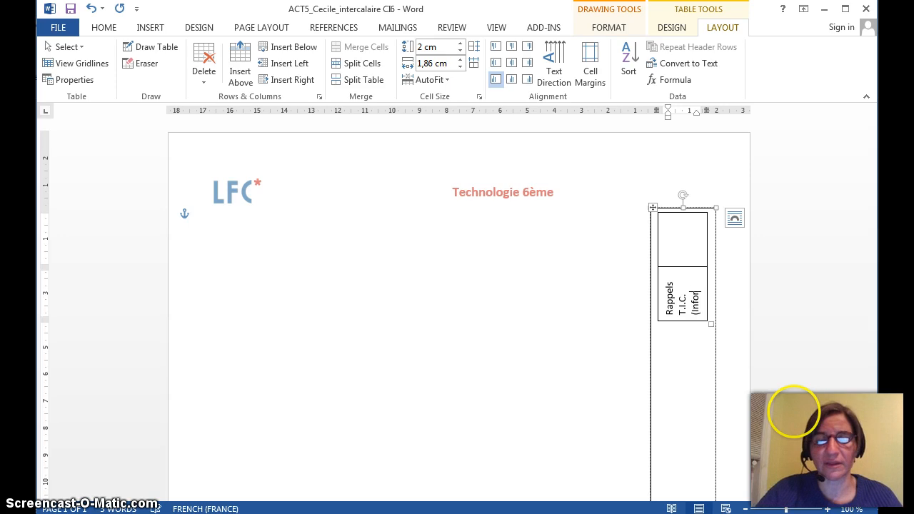
pyautogui.write('mati')
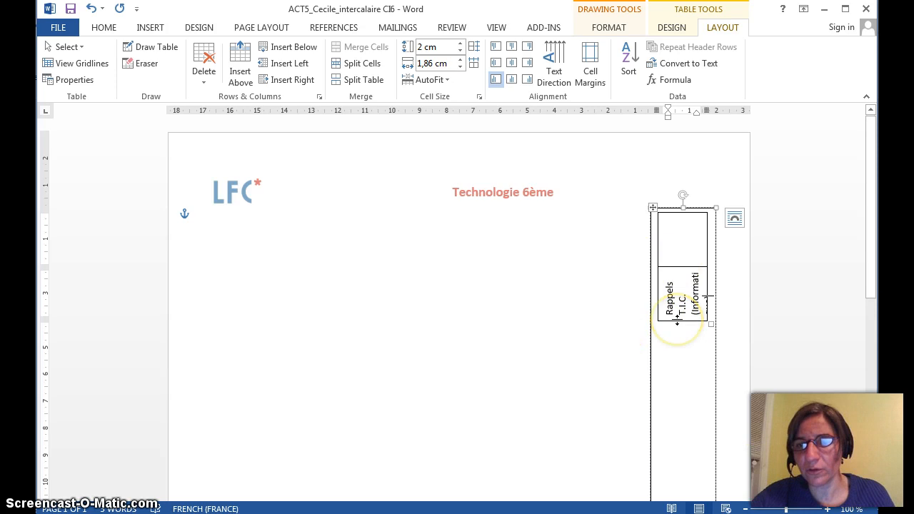
pyautogui.moveTo(677, 322); pyautogui.dragTo(687, 269)
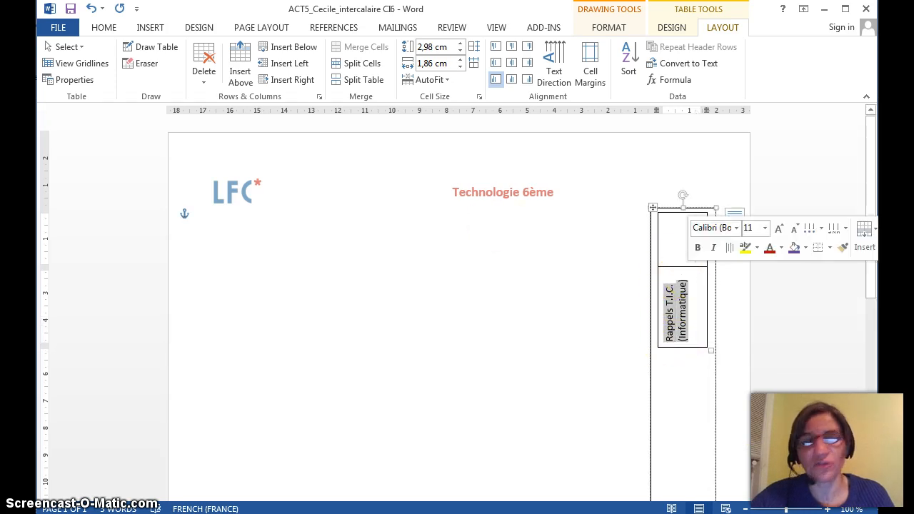
# - Format the "Rappels T.I.C. (Informatique)" text in Arial, size 14, with the standard orange font color
pyautogui.click(104, 28)
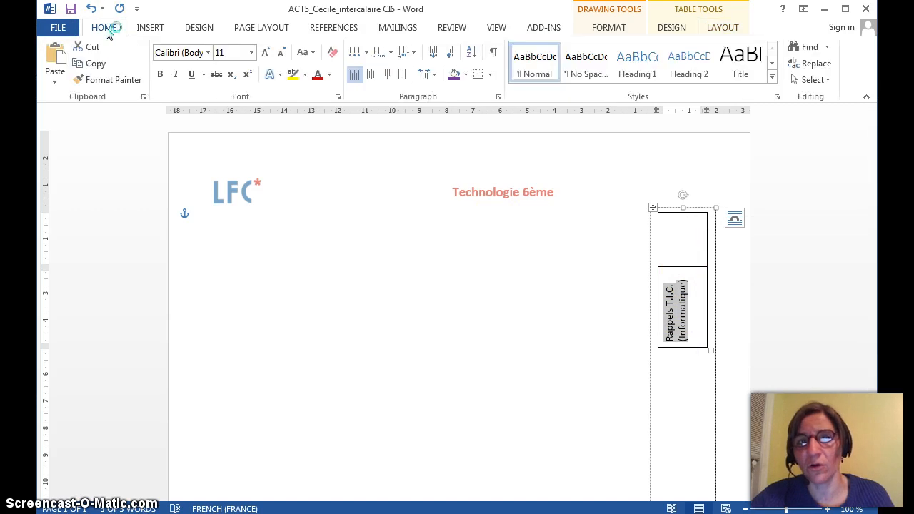
pyautogui.click(208, 53)
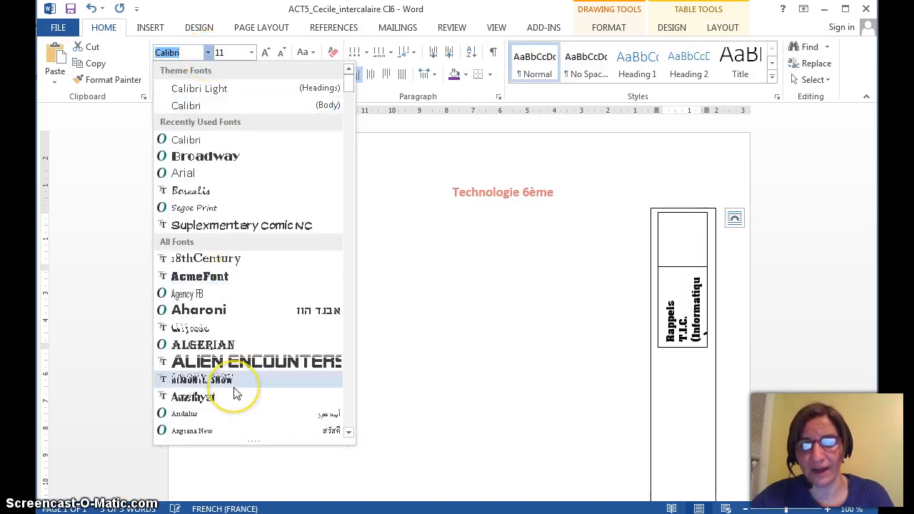
pyautogui.scroll(-4, 235, 391)
pyautogui.scroll(-1, 236, 391)
pyautogui.scroll(-3, 236, 393)
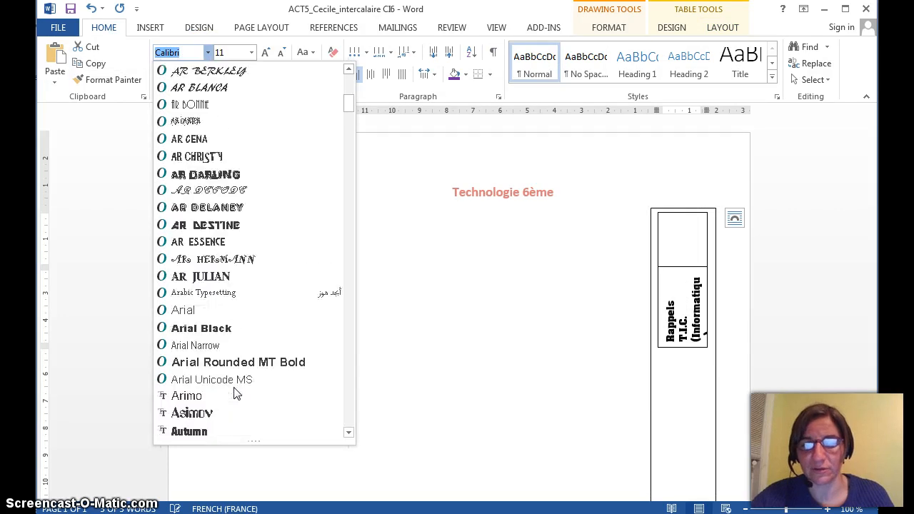
pyautogui.click(198, 310)
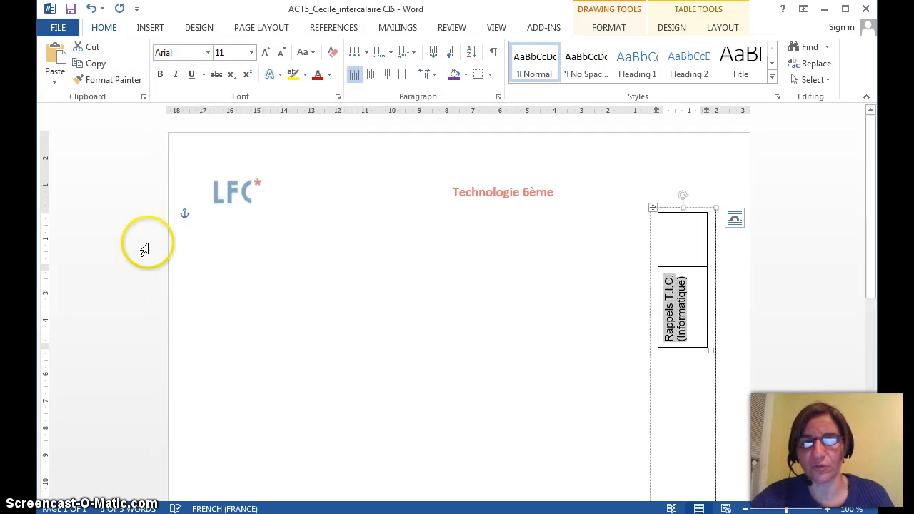
pyautogui.click(251, 53)
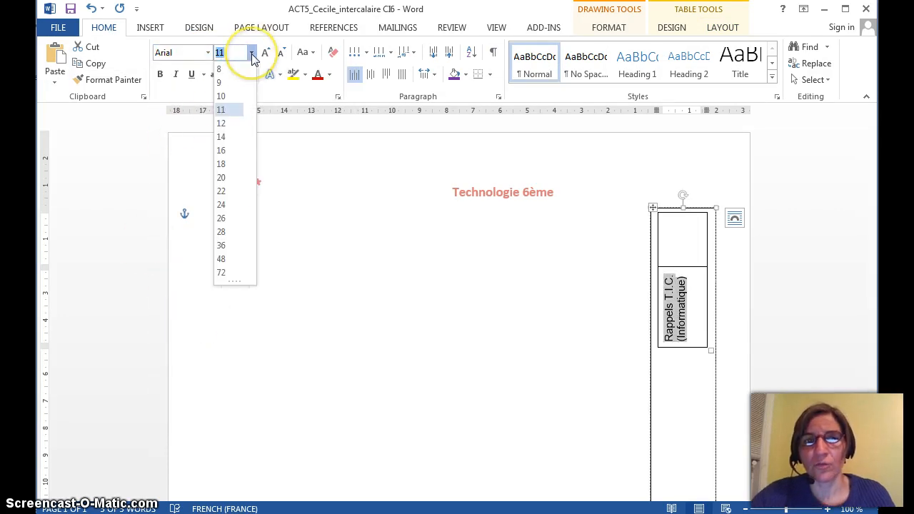
pyautogui.click(225, 136)
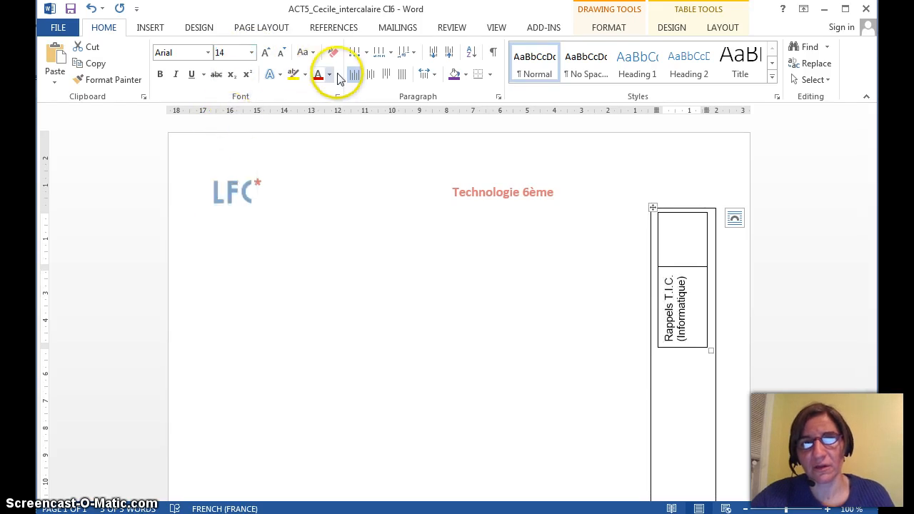
pyautogui.click(330, 75)
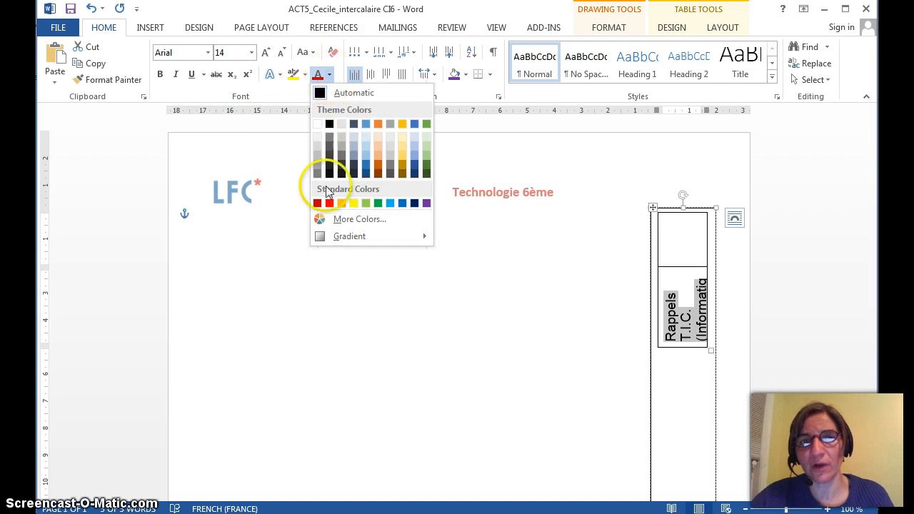
pyautogui.click(342, 206)
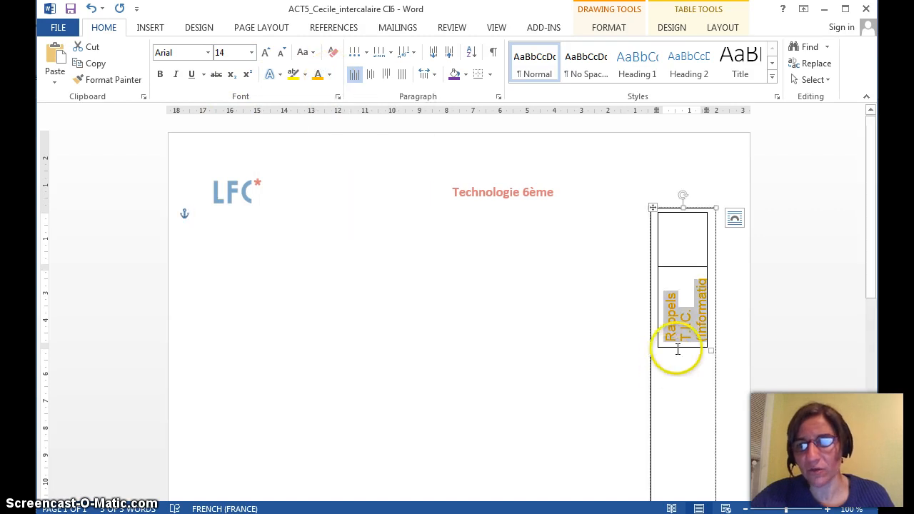
# - Enlarge the "Rappels T.I.C. (Informatique)" row to about 3.7 cm high and center its text both horizontally and vertically in the cell
pyautogui.moveTo(679, 346); pyautogui.dragTo(681, 370)
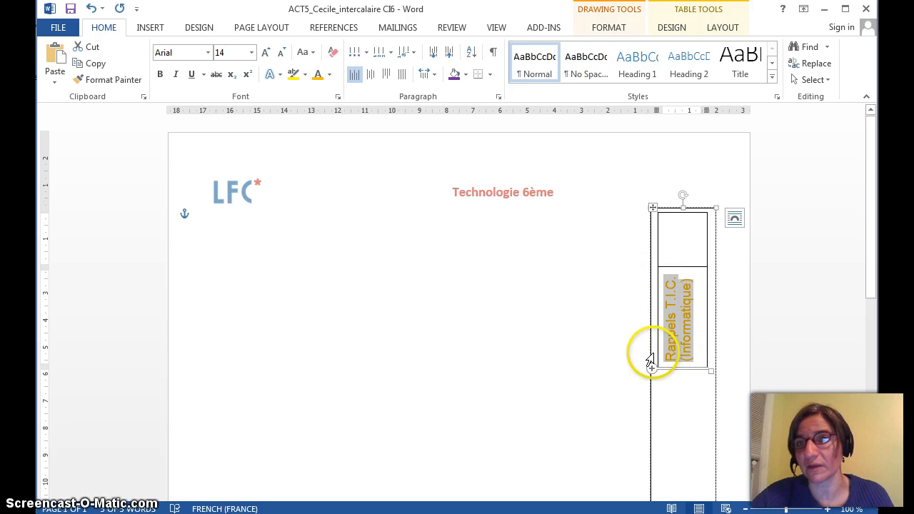
pyautogui.click(671, 27)
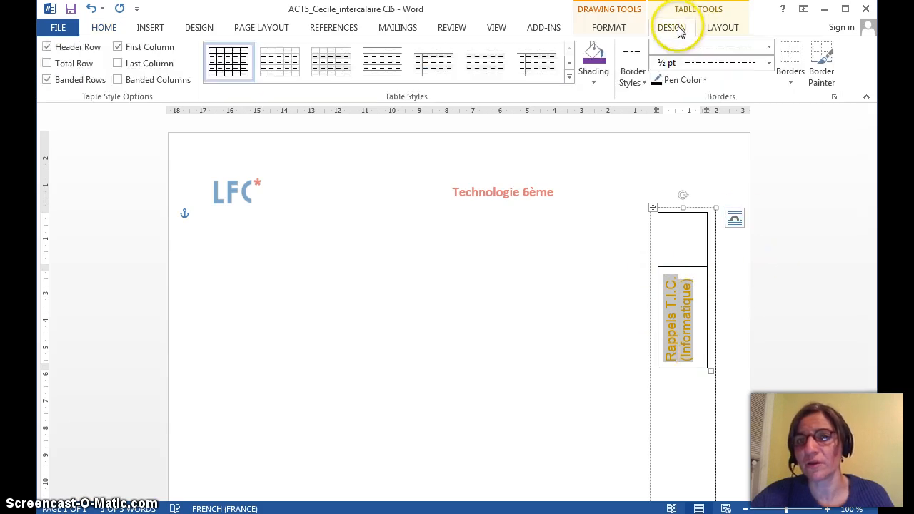
pyautogui.click(716, 32)
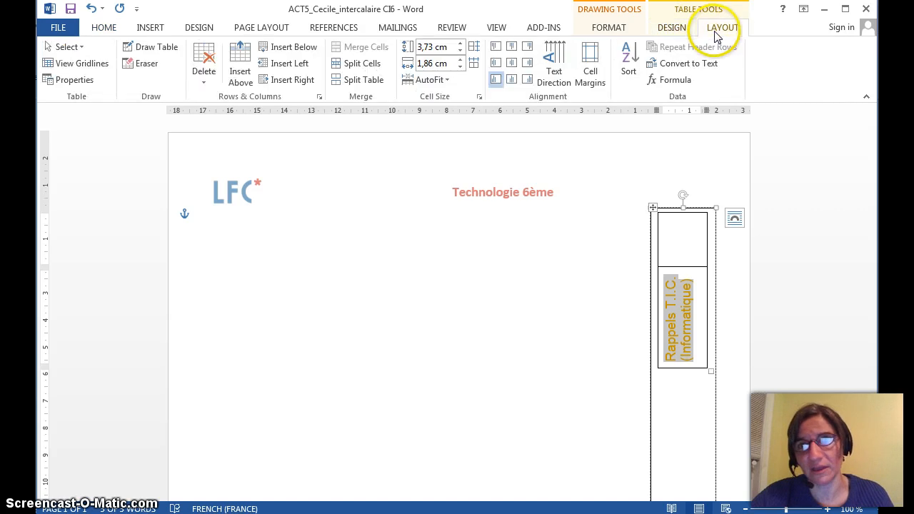
pyautogui.click(511, 66)
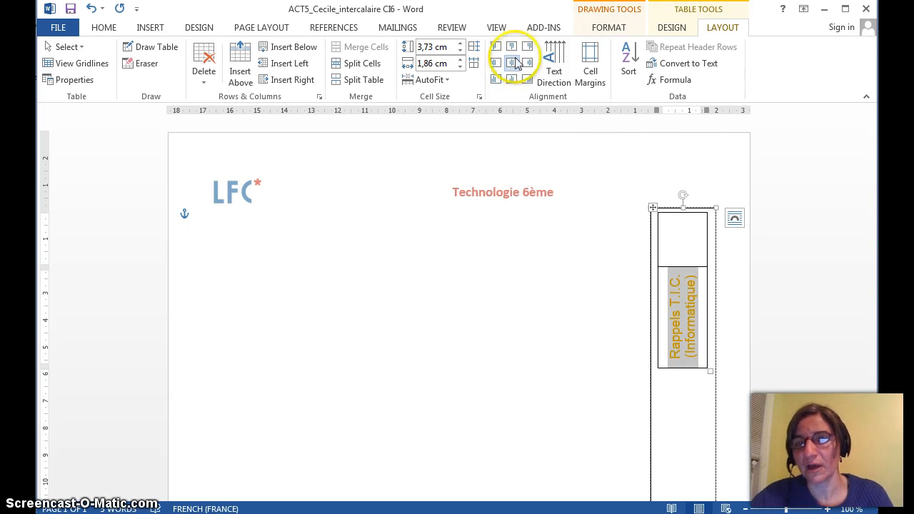
# - Shade the "Rappels T.I.C. (Informatique)" cell with the standard purple color
pyautogui.click(684, 29)
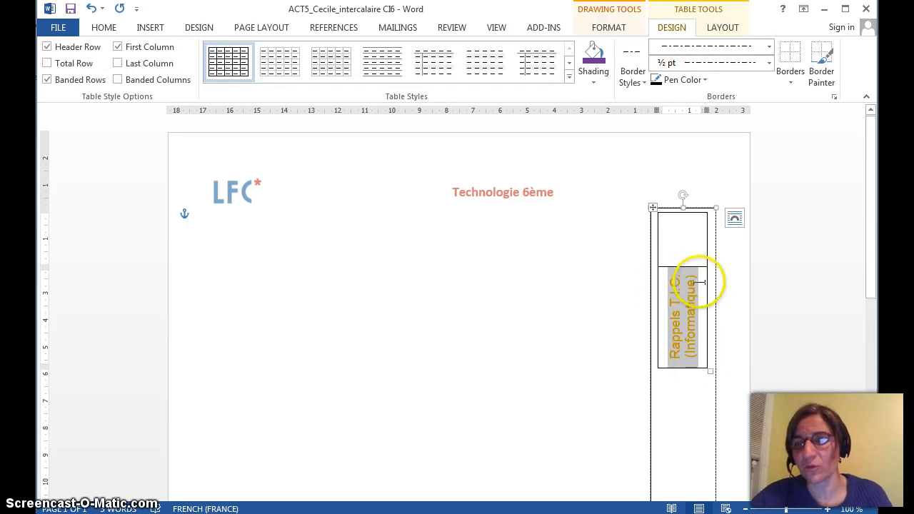
pyautogui.click(595, 83)
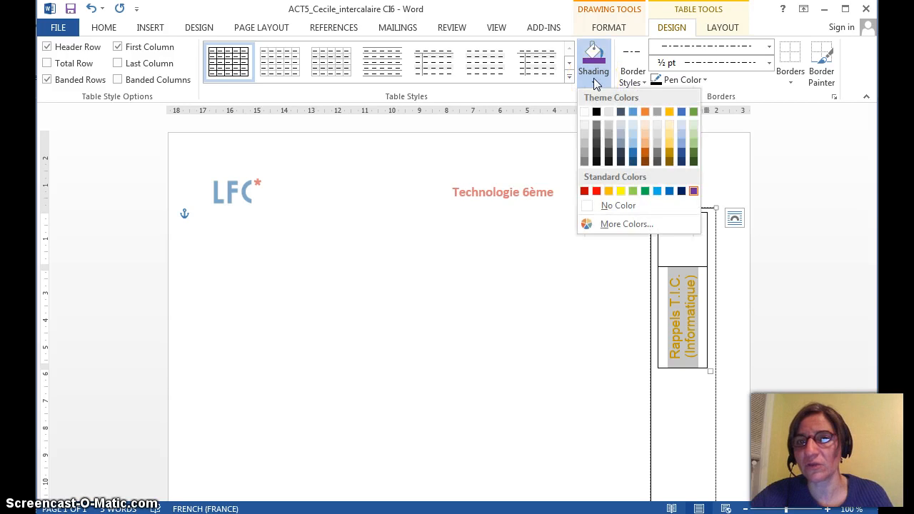
pyautogui.click(694, 192)
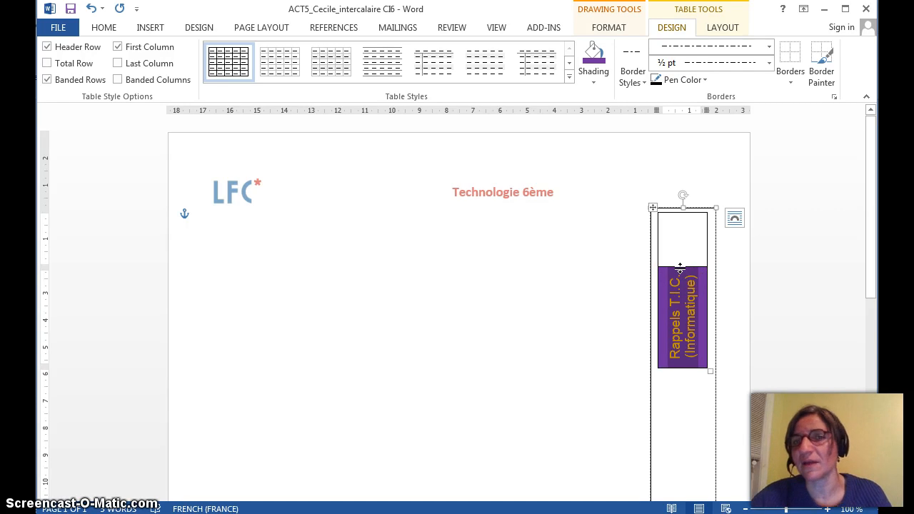
# - Stretch the empty upper table row downward until the purple cell sits at the bottom end of the text box
pyautogui.moveTo(680, 270); pyautogui.dragTo(663, 455)
pyautogui.scroll(-10, 661, 413)
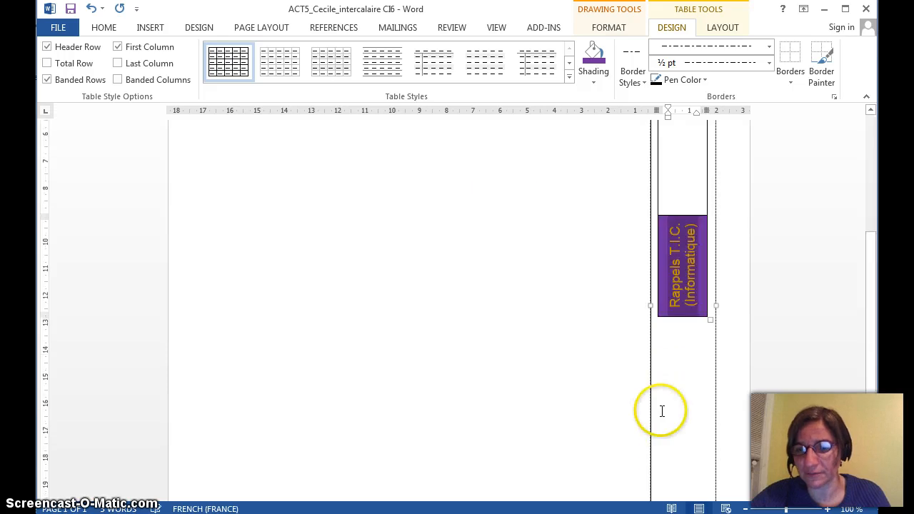
pyautogui.scroll(2, 667, 228)
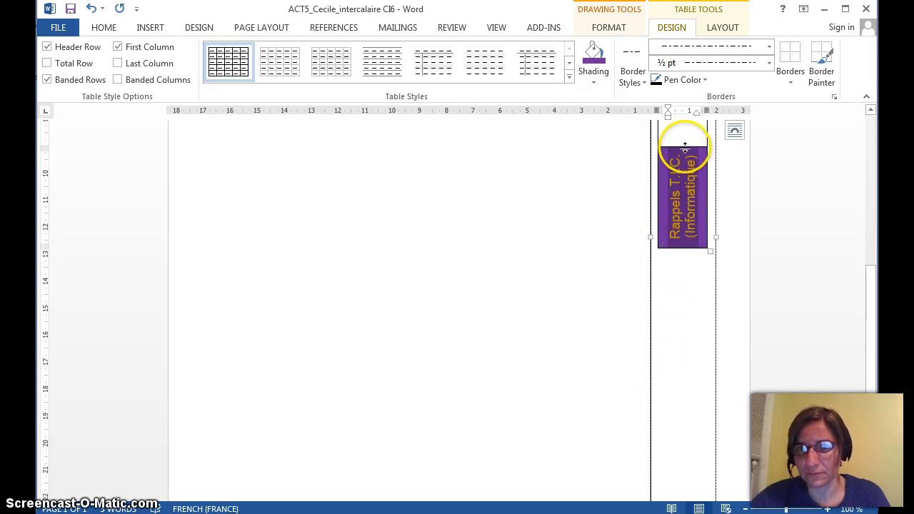
pyautogui.moveTo(684, 148); pyautogui.dragTo(697, 405)
pyautogui.scroll(-3, 697, 405)
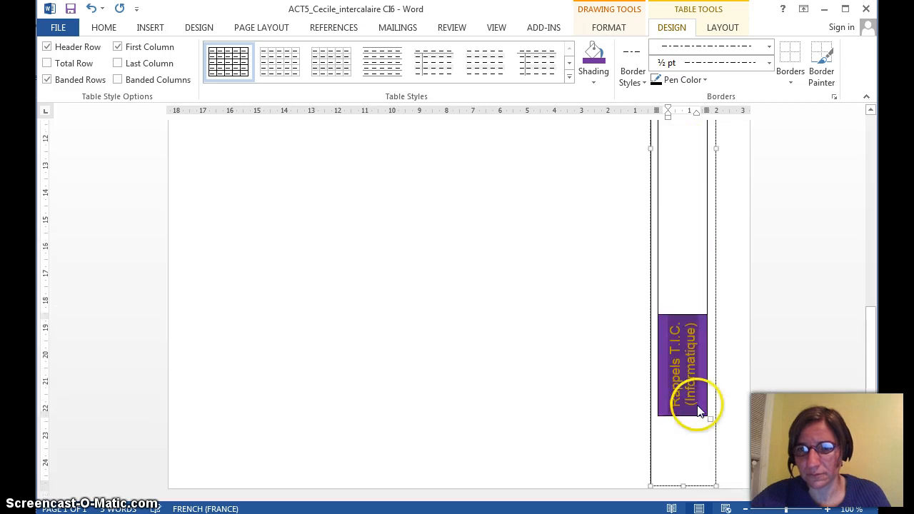
pyautogui.click(678, 318)
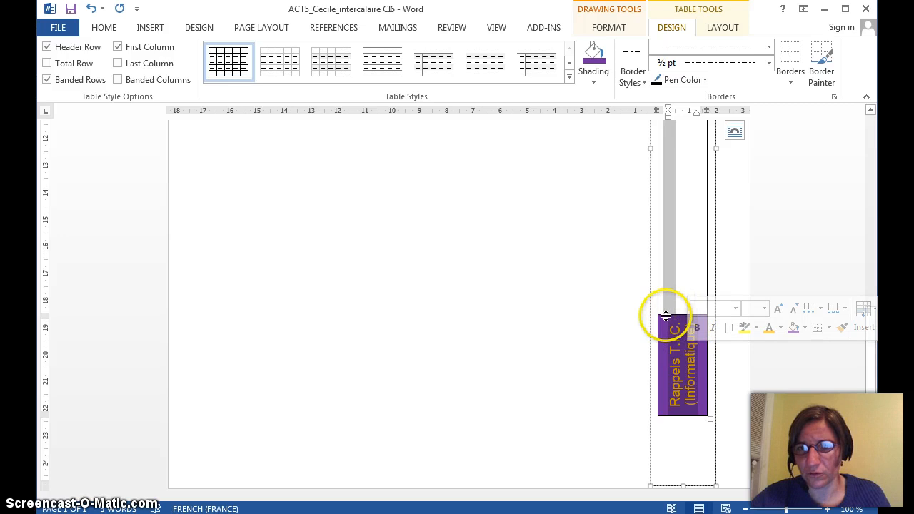
pyautogui.moveTo(674, 317); pyautogui.dragTo(675, 381)
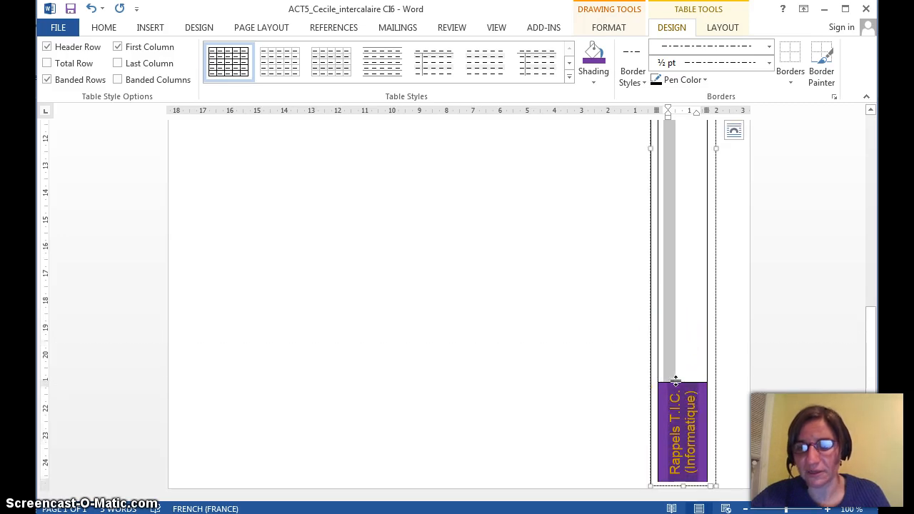
# - Remove the outline of the tall text box around the table
pyautogui.click(716, 205)
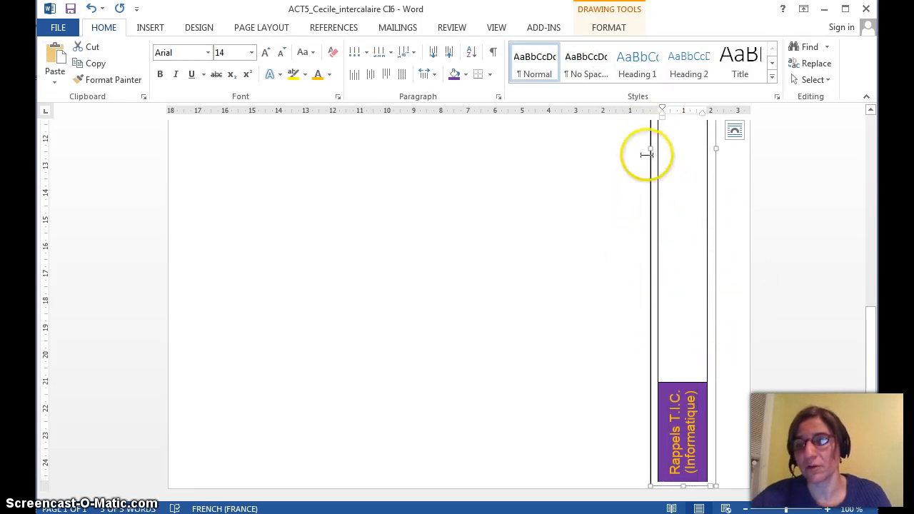
pyautogui.click(609, 29)
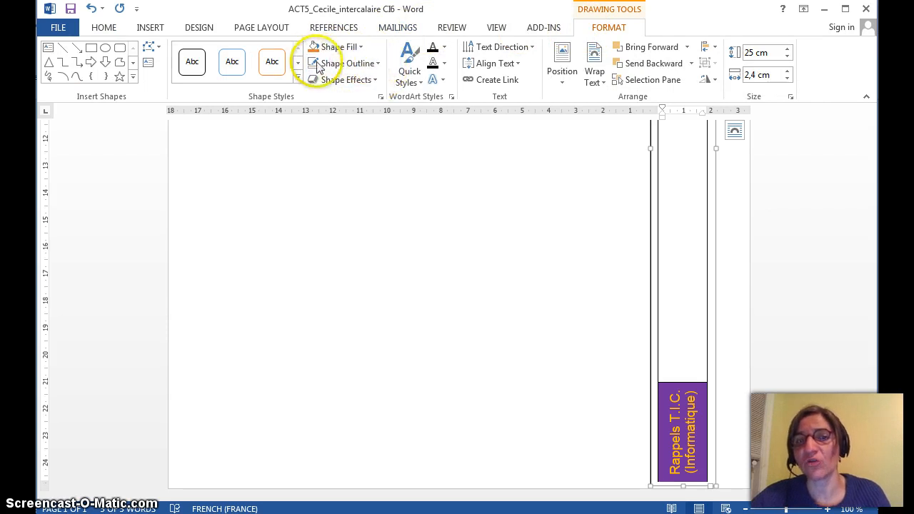
pyautogui.click(379, 64)
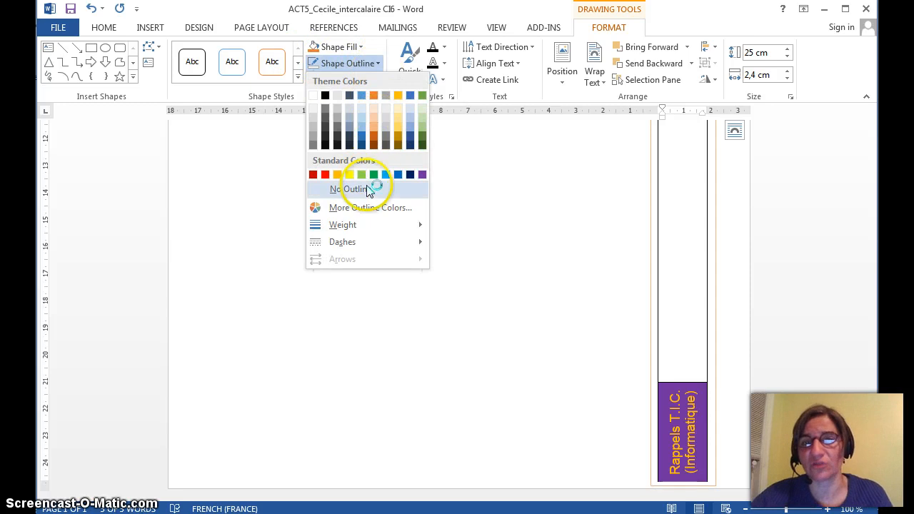
pyautogui.click(364, 190)
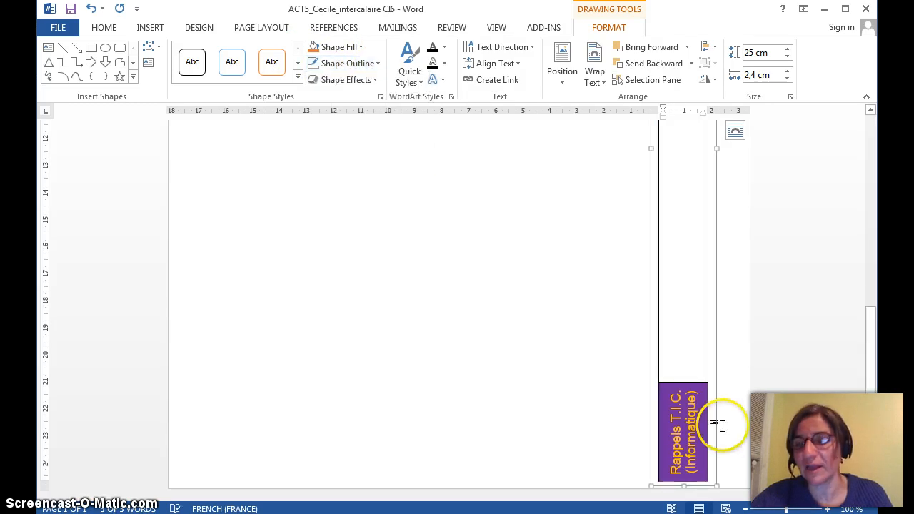
# - Move the text box slightly up and to the right so its top lies above the header title's level, and save the document
pyautogui.scroll(10, 719, 424)
pyautogui.scroll(1, 722, 426)
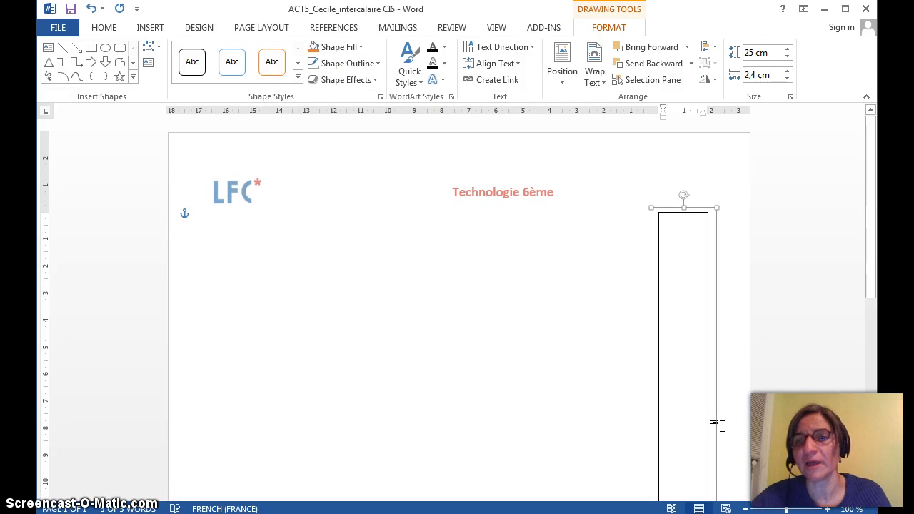
pyautogui.moveTo(689, 212); pyautogui.dragTo(710, 163)
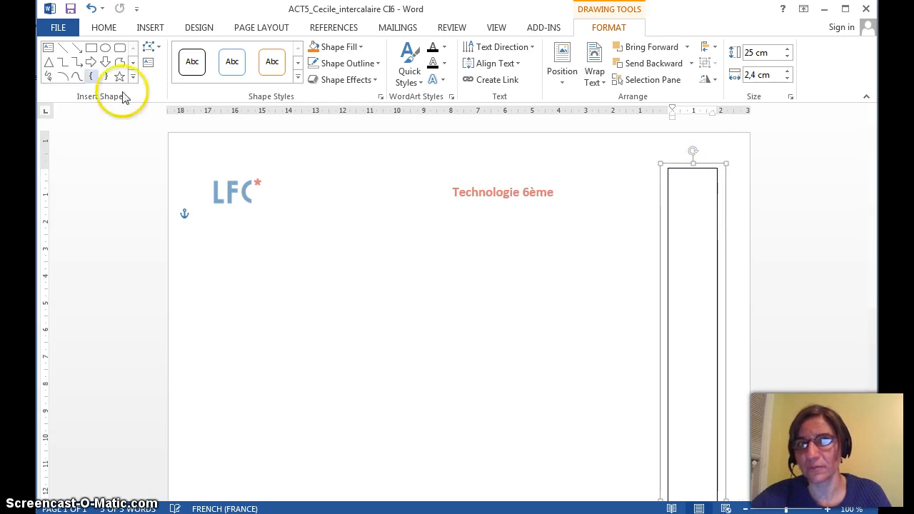
pyautogui.click(57, 28)
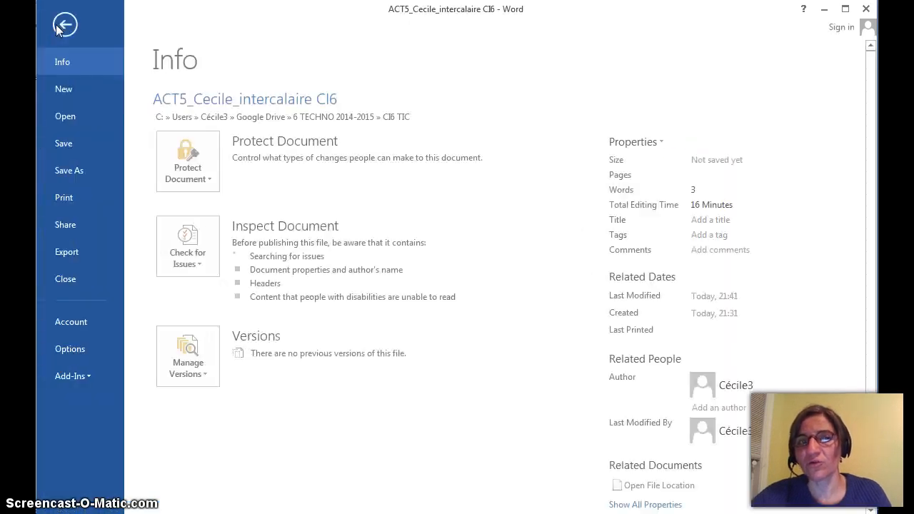
pyautogui.click(64, 145)
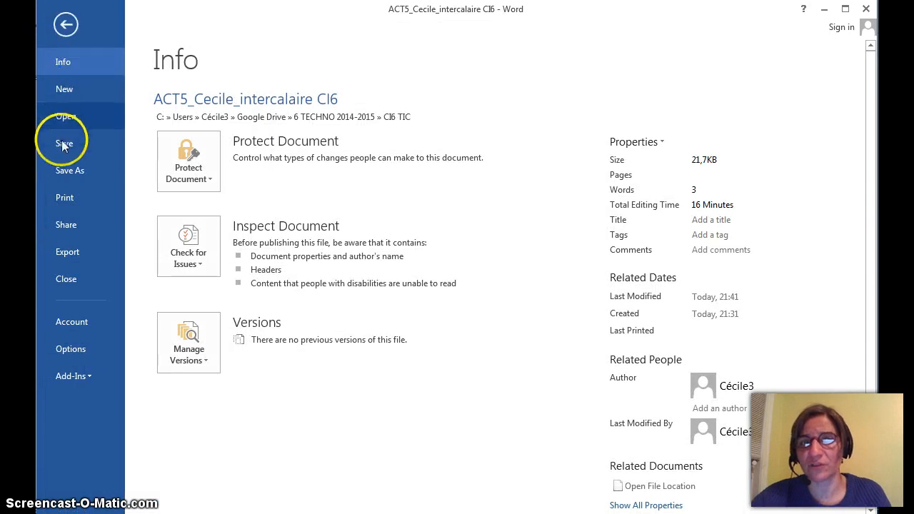